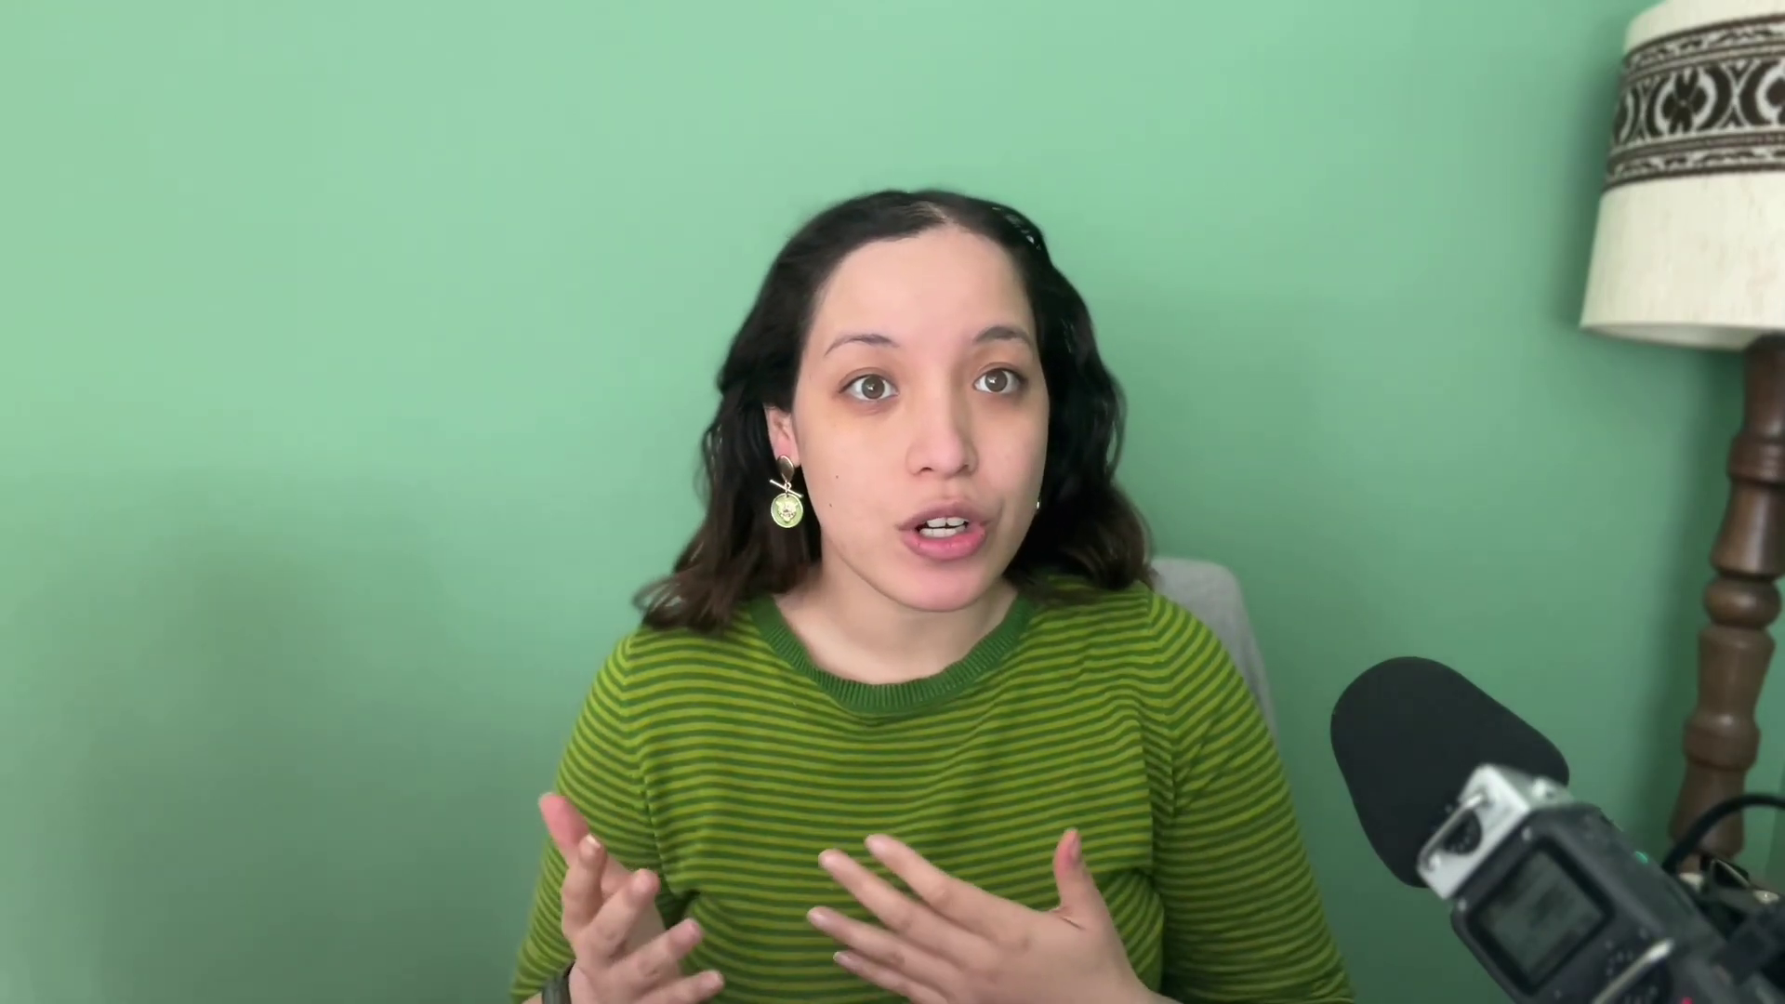
Enter 你好 from pinyin 'ni hao' in the Hanzi field so pinyin, Bopomofo and English auto-fill.
type("ha")
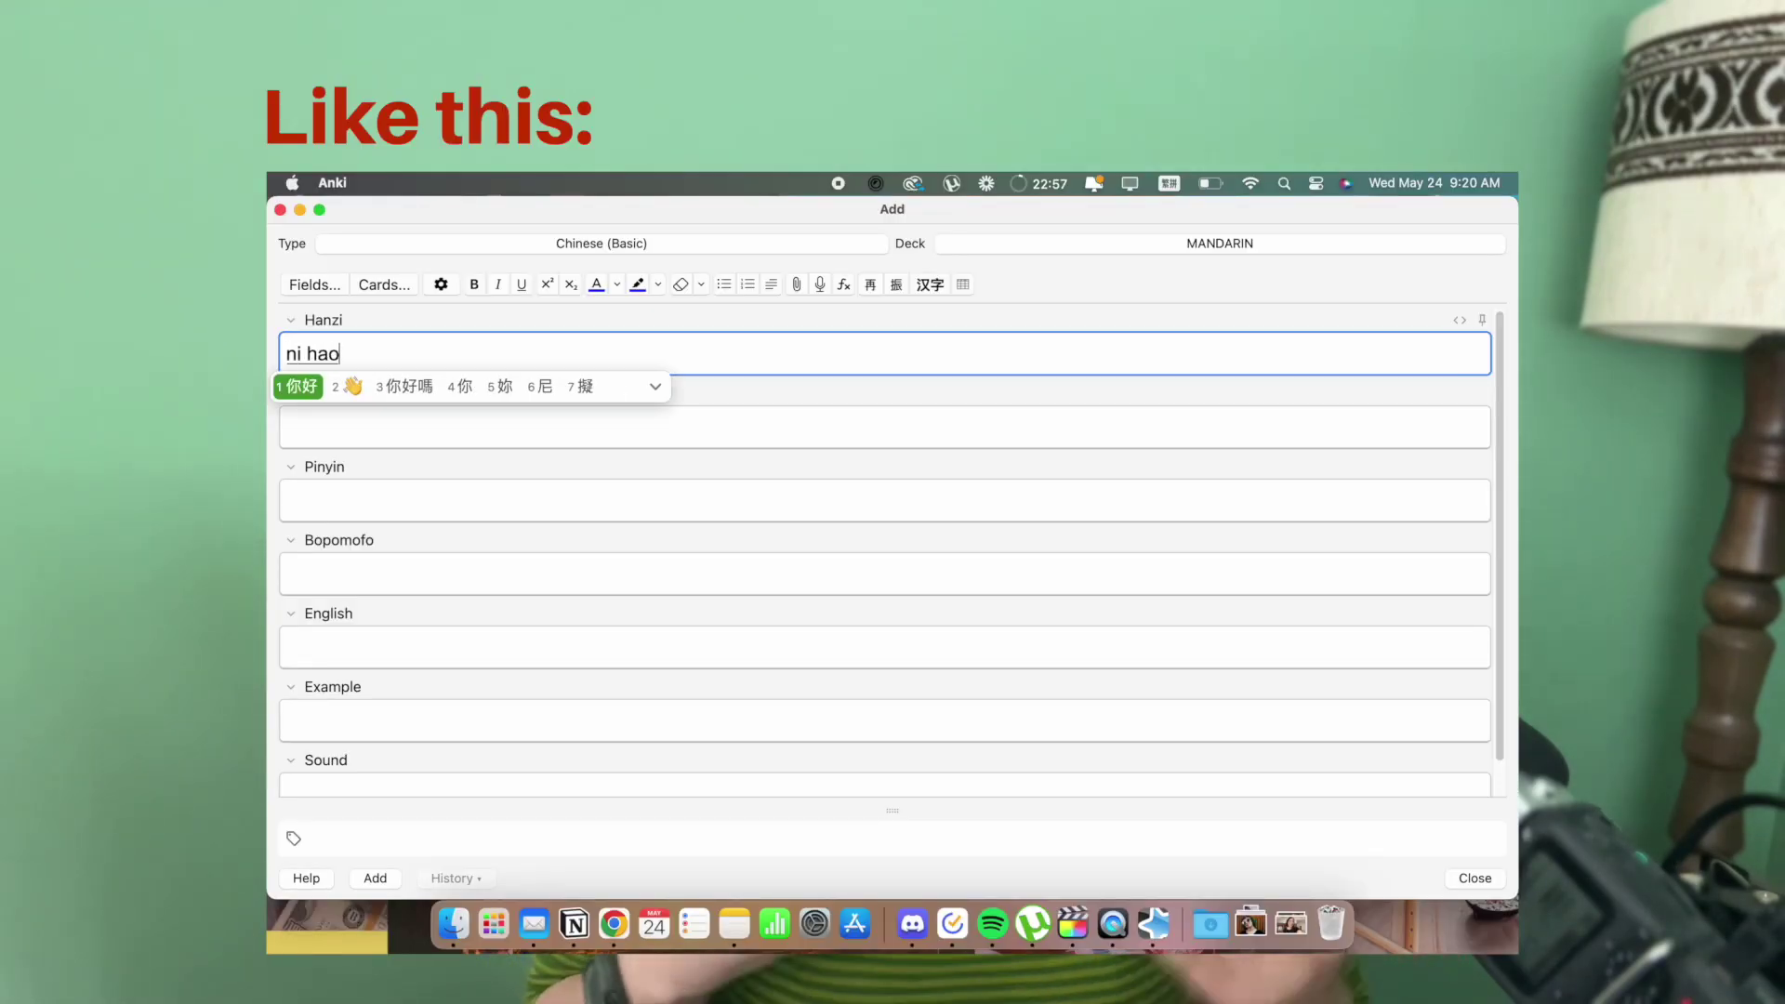
type("o")
key("space")
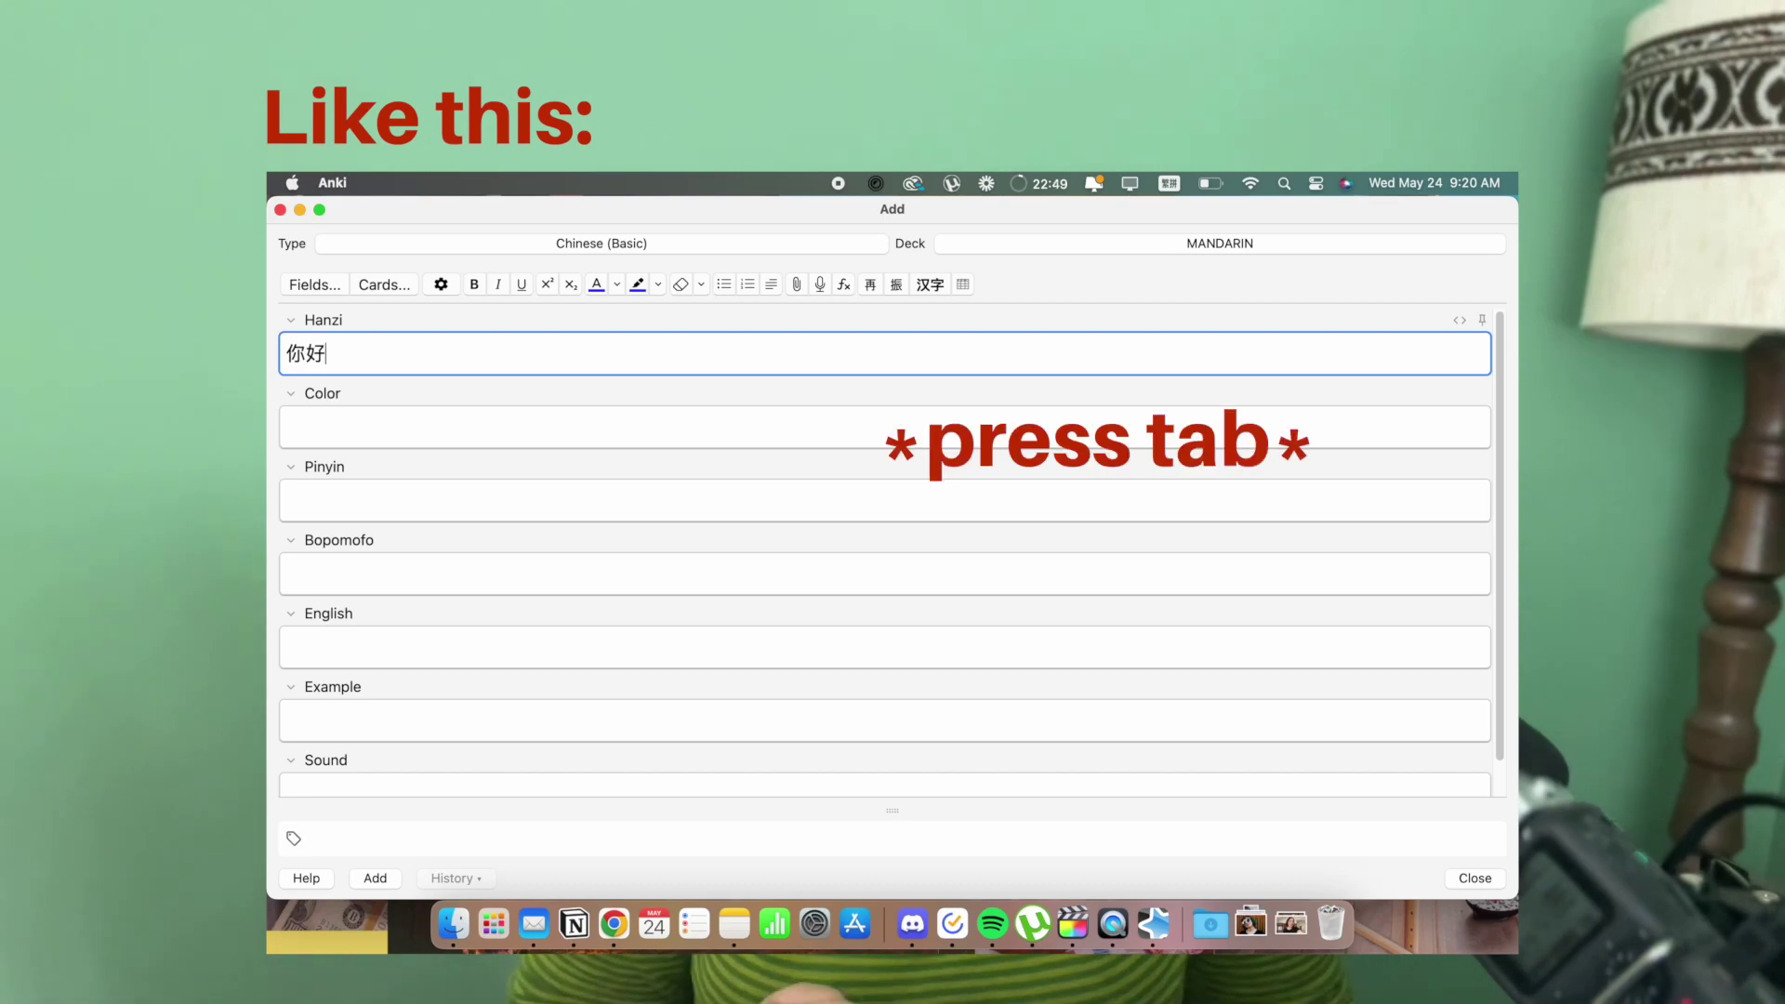
key("Tab")
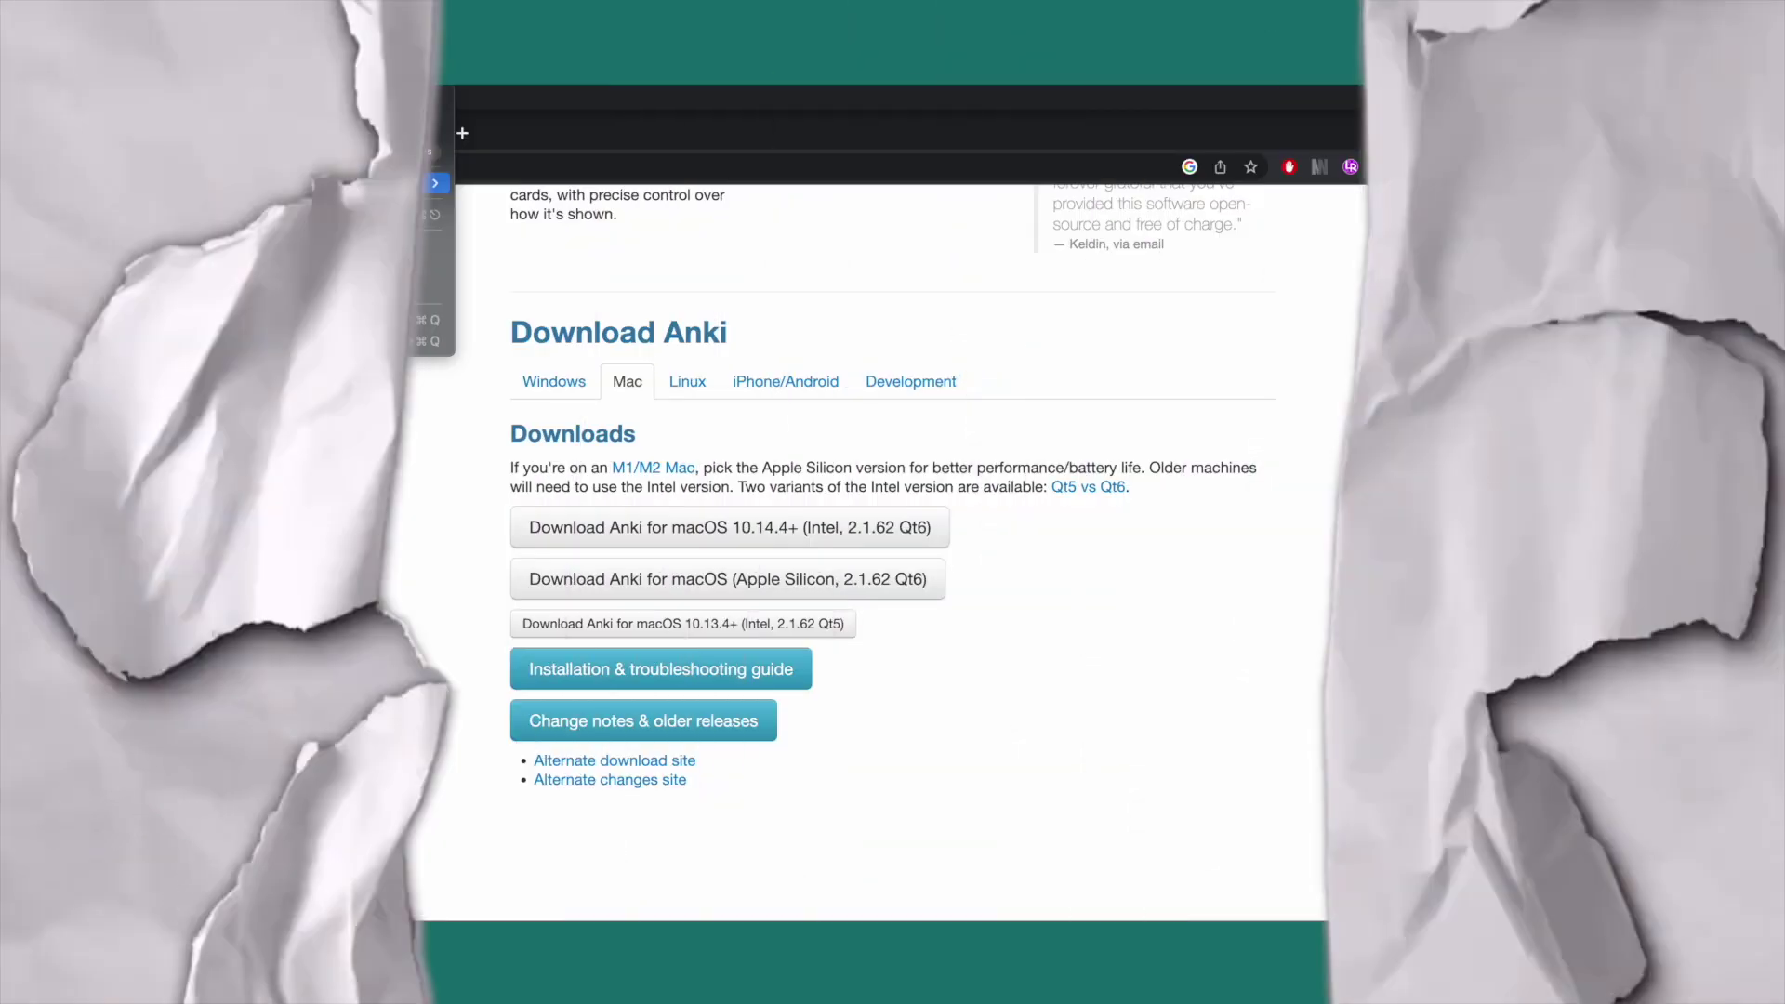
Check About This Mac to confirm the machine is an M1 MacBook Air.
left_click(223, 85)
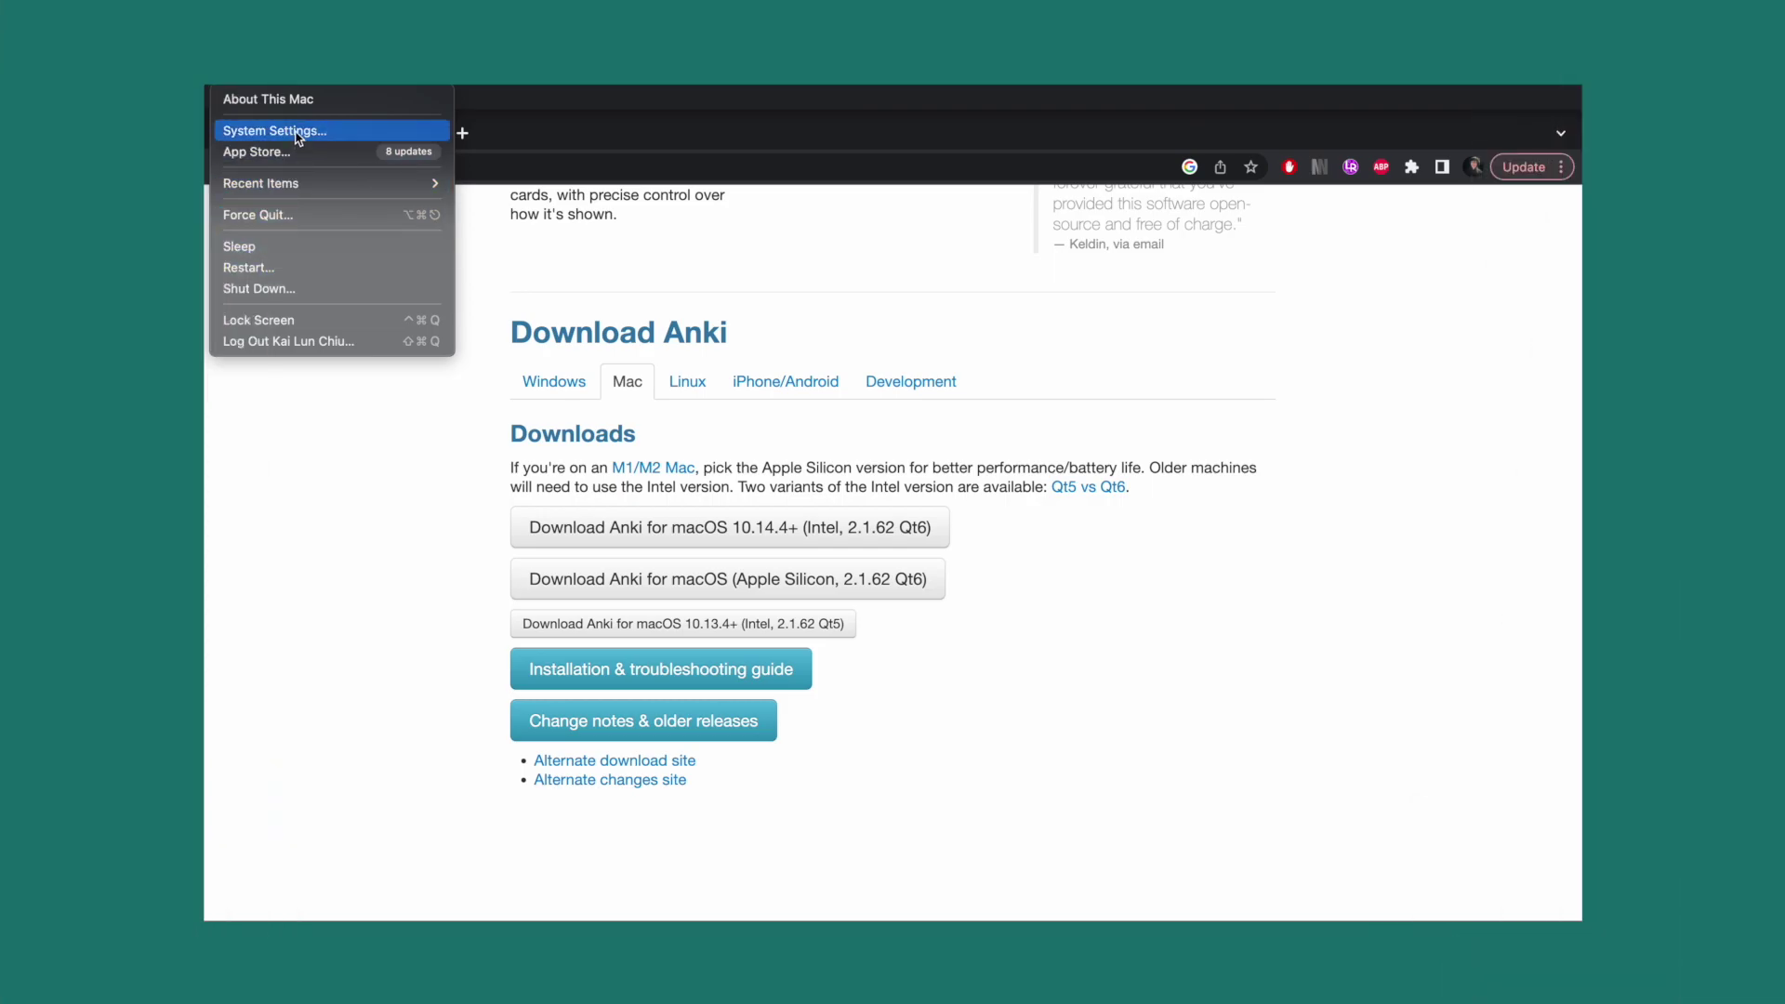
left_click(287, 100)
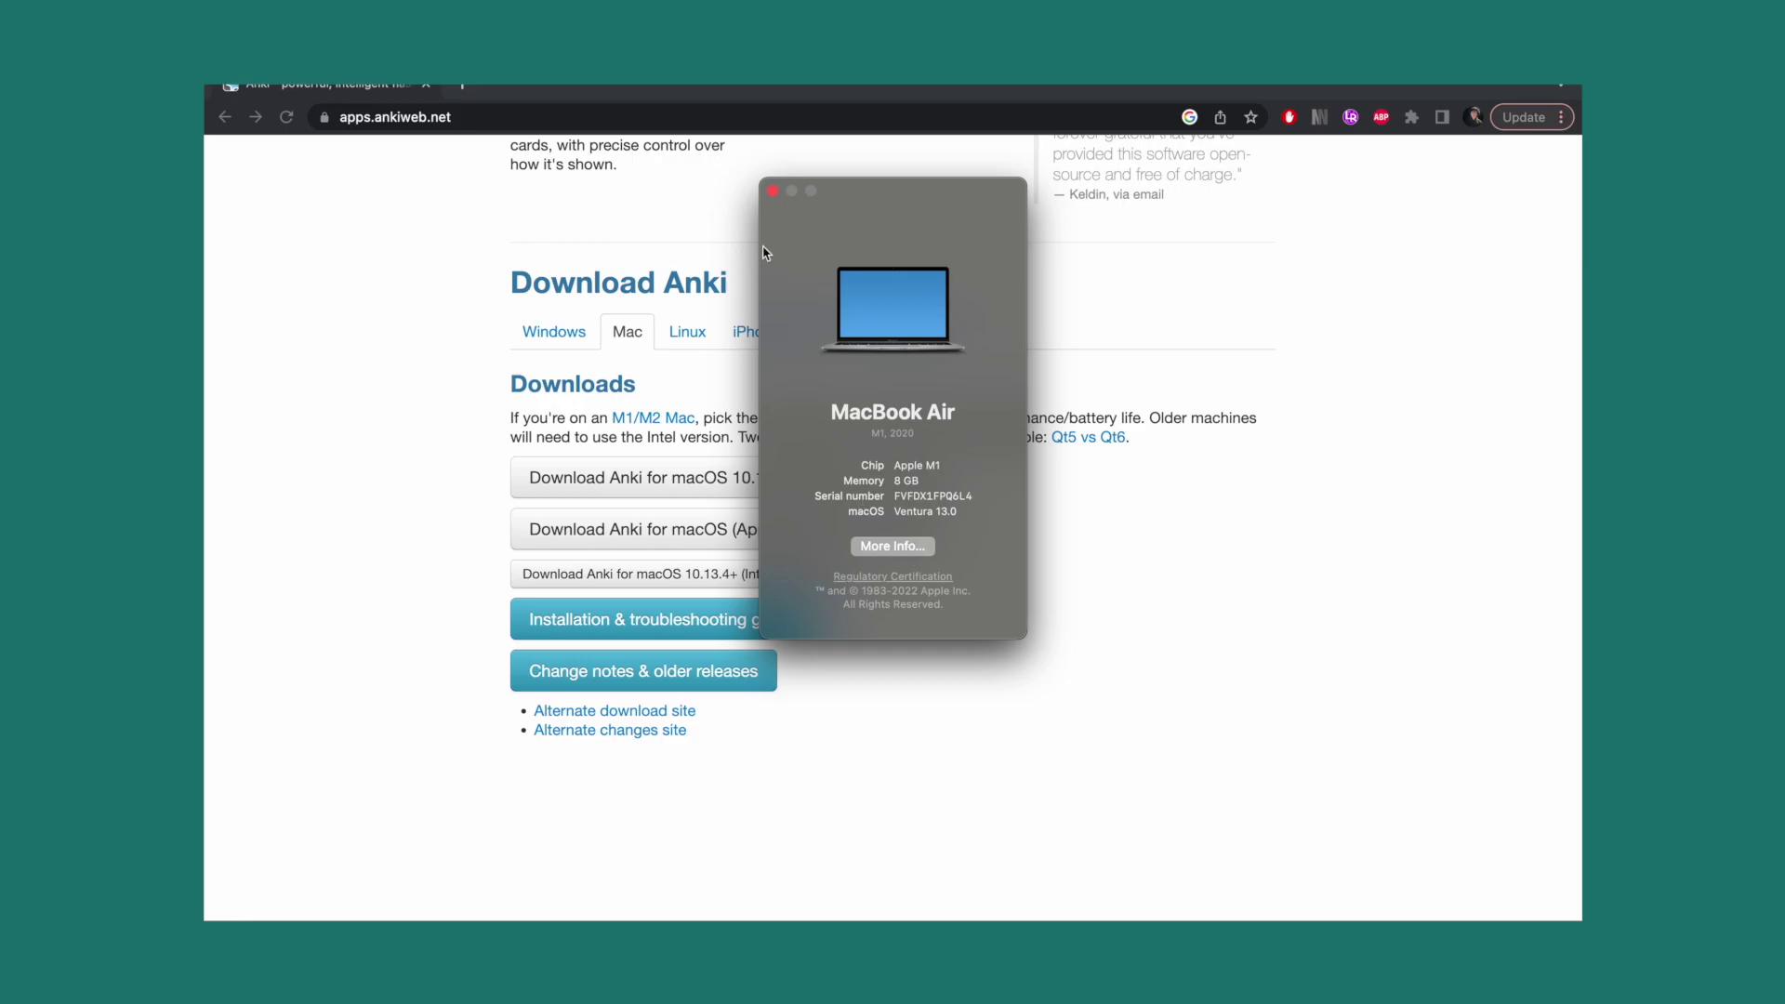
left_click(771, 192)
Copy the downloaded Anki 2.1.62 into Applications and launch it, confirming the open prompt.
scroll(801, 558, "down", 1)
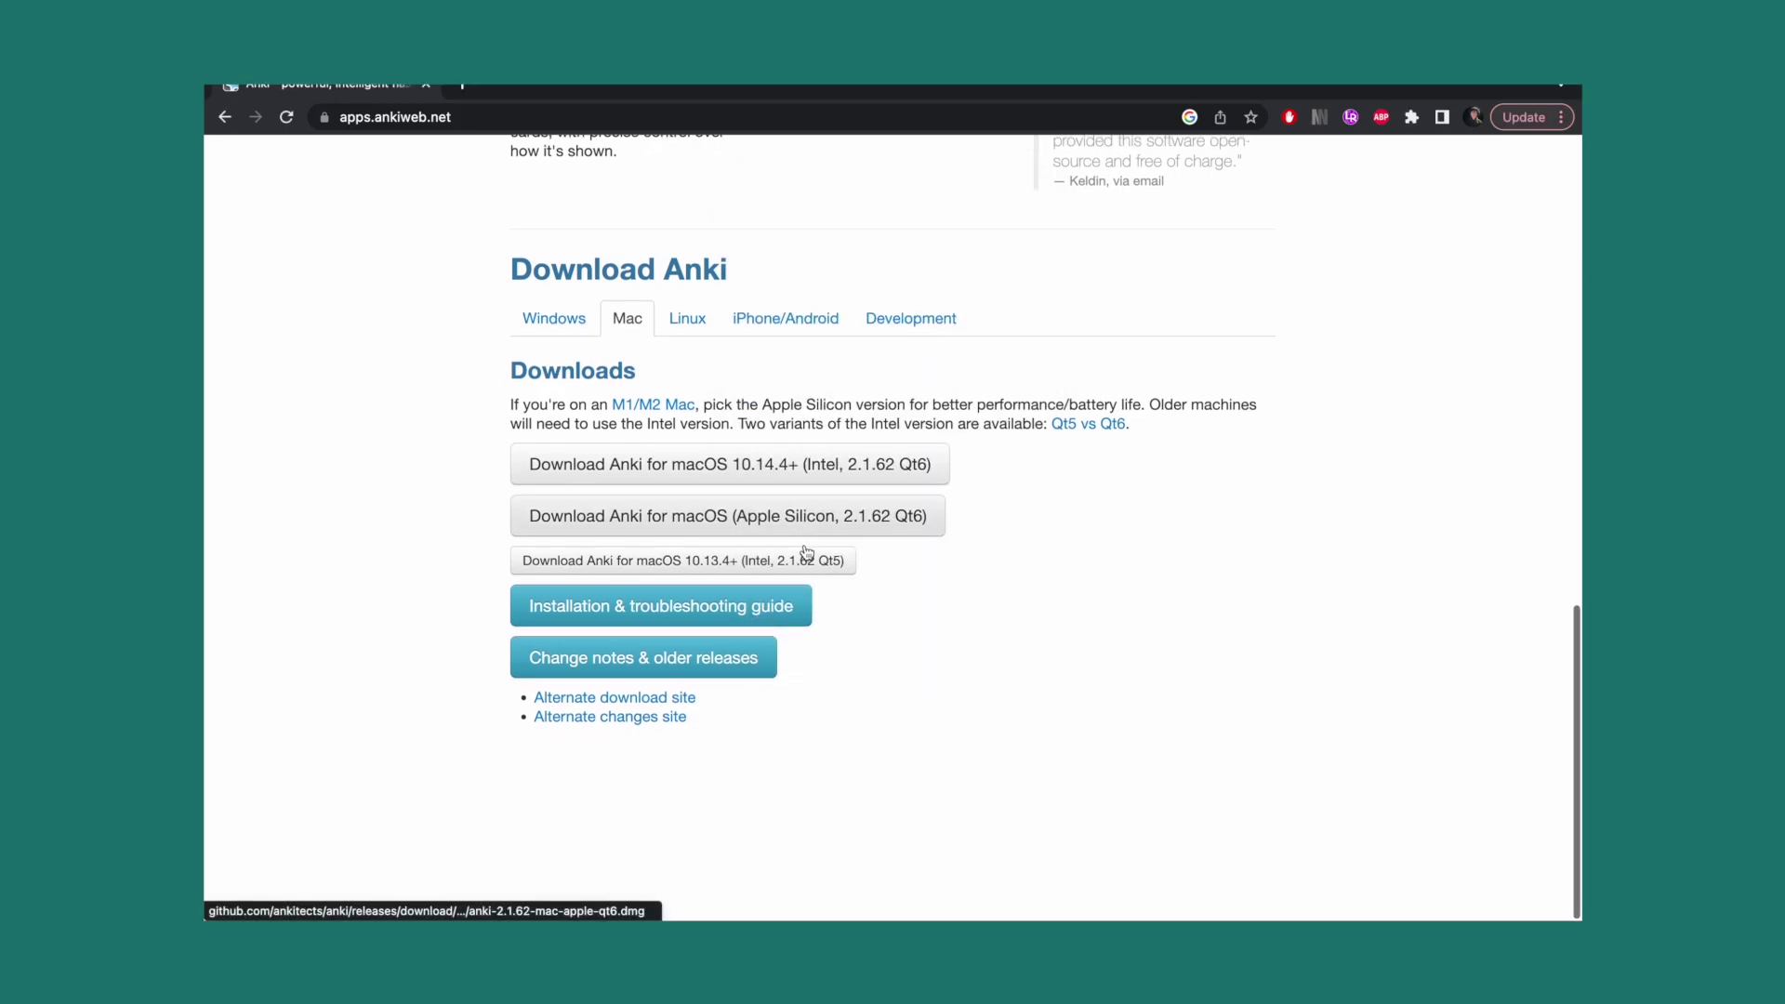
scroll(686, 613, "up", 2)
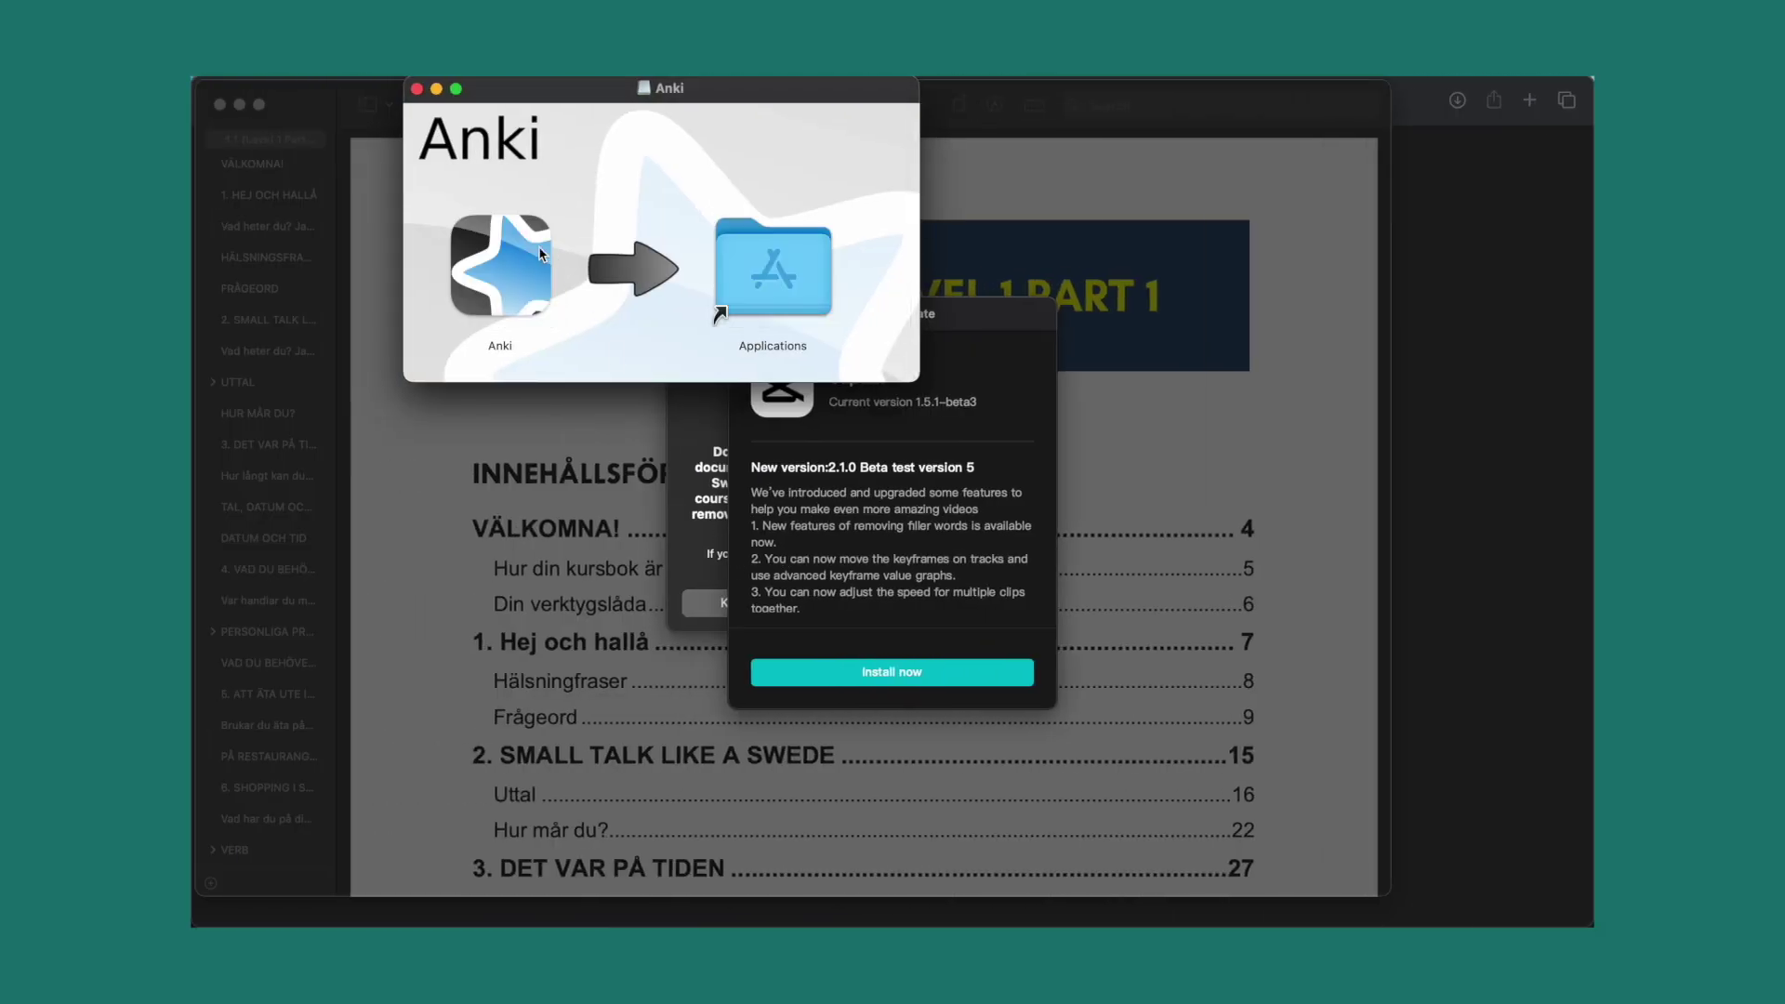
left_click_drag(541, 253, 798, 282)
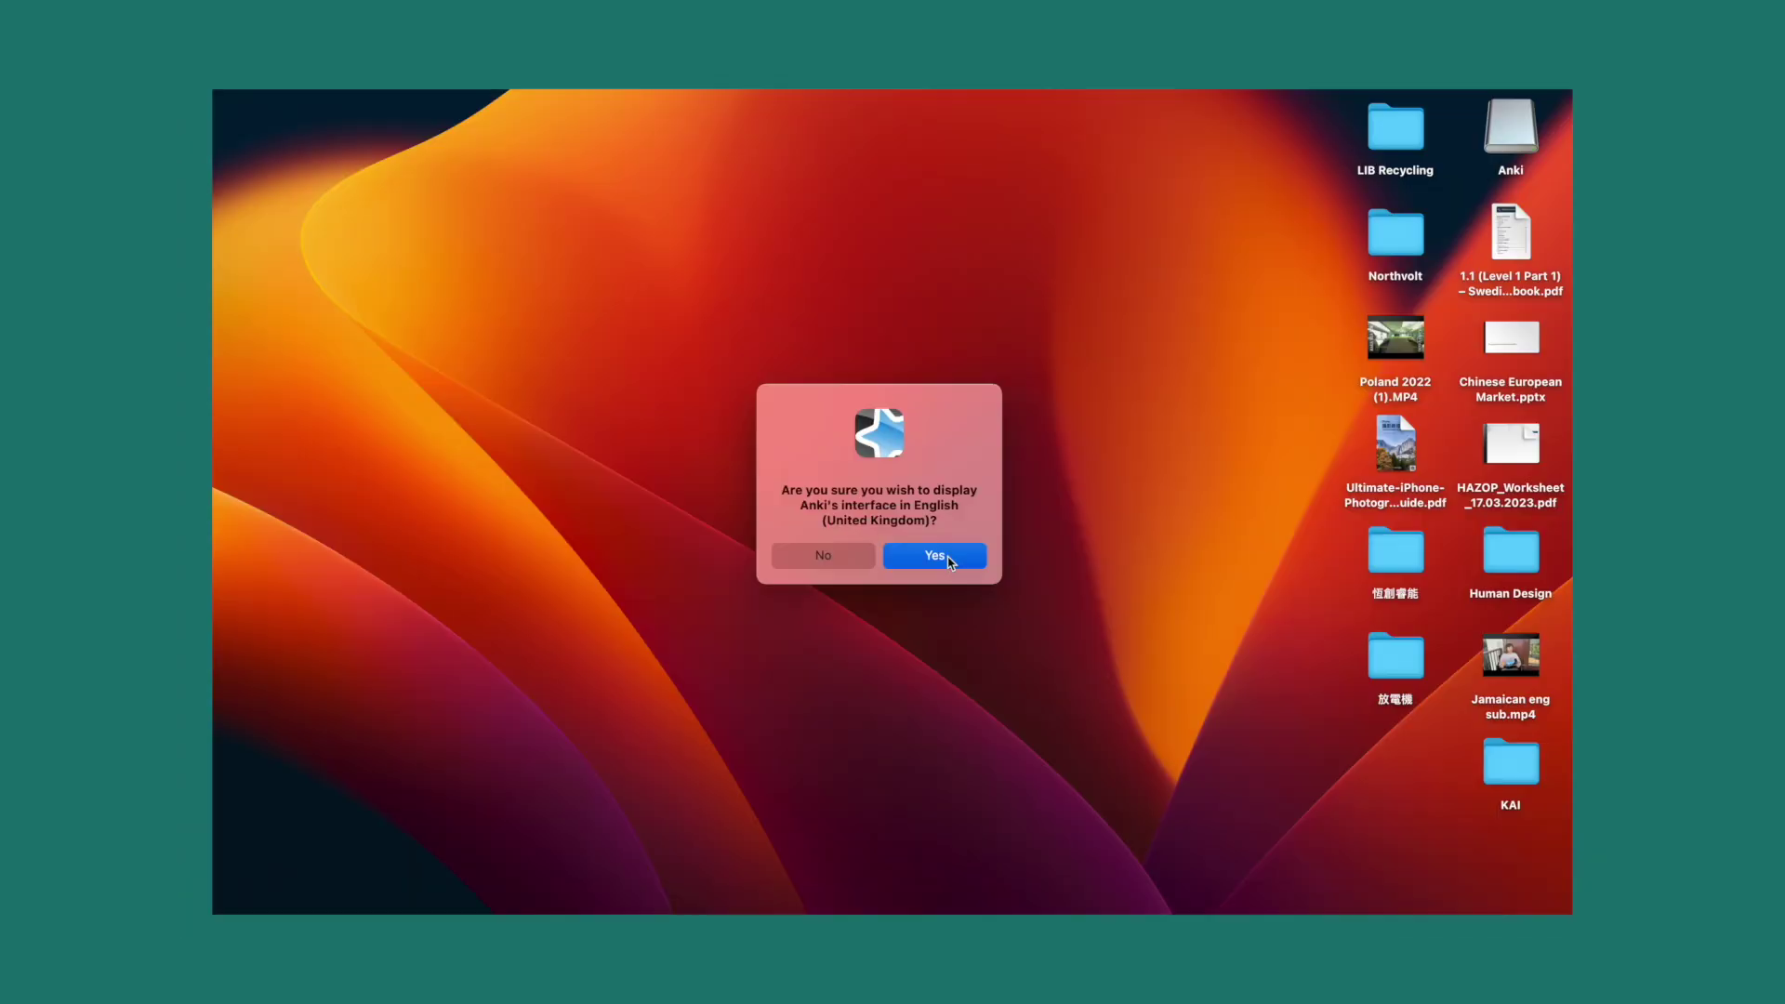
left_click(971, 558)
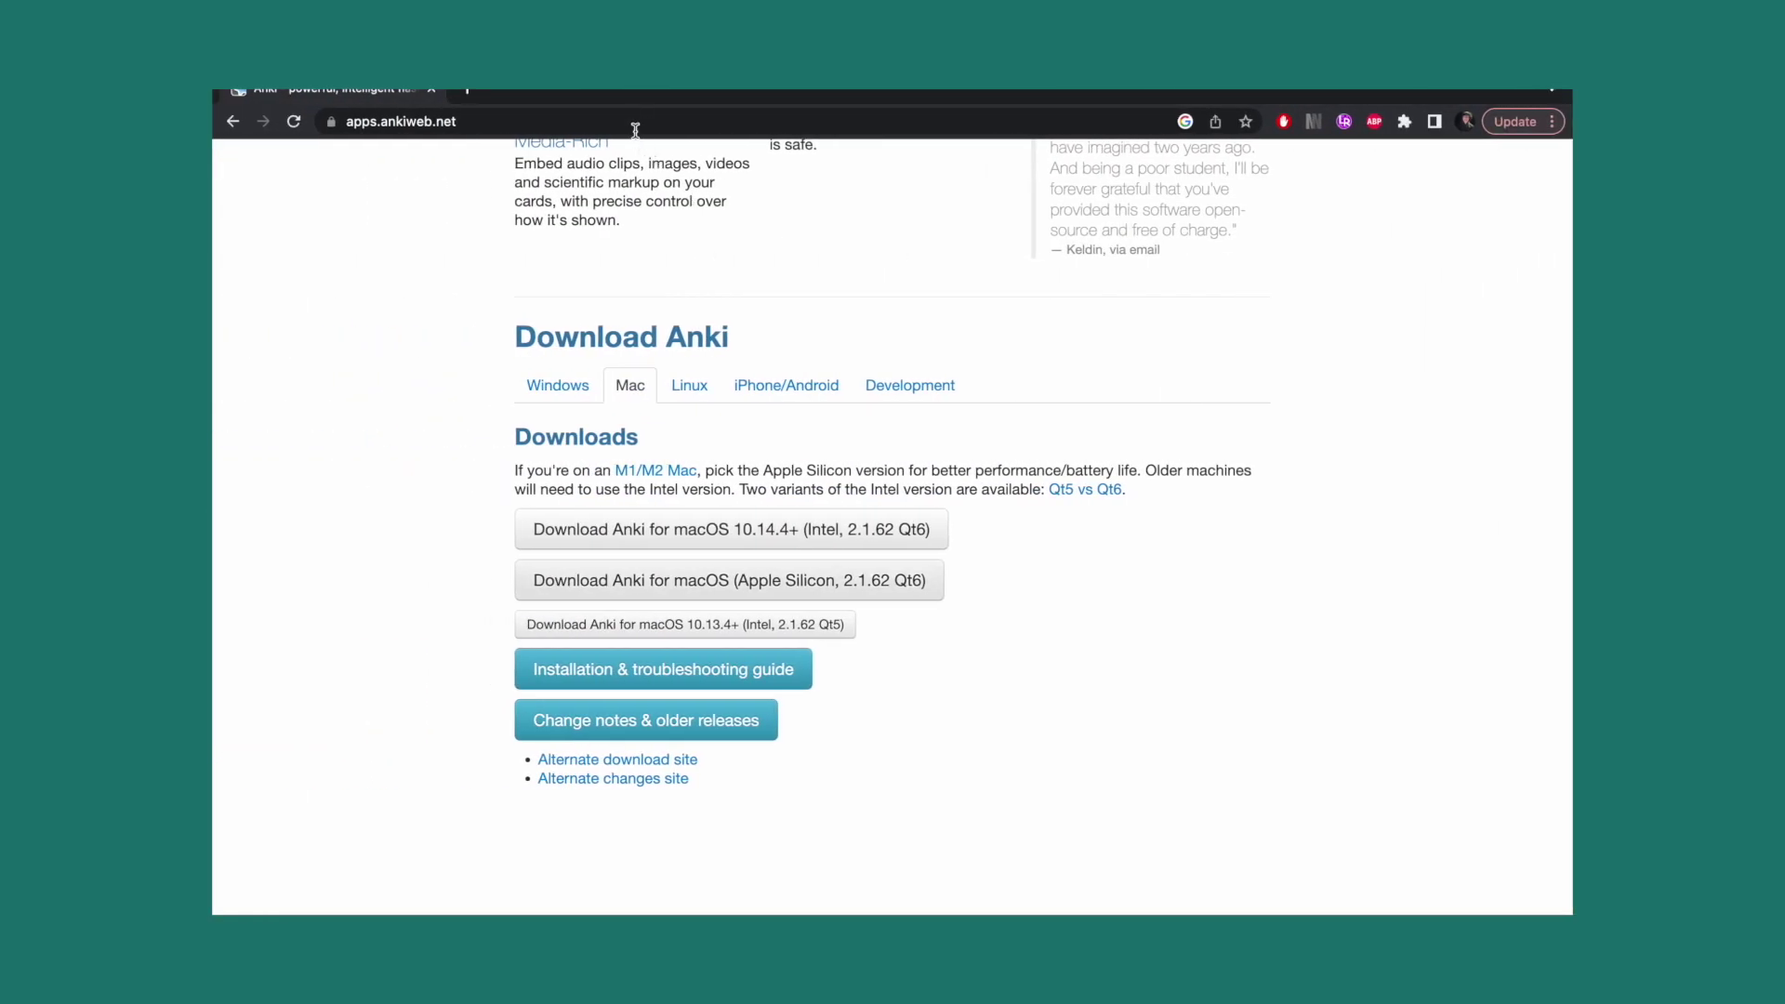
Go to theanking.com's best add-ons list and open the Review Heatmap AnkiWeb page.
left_click(630, 121)
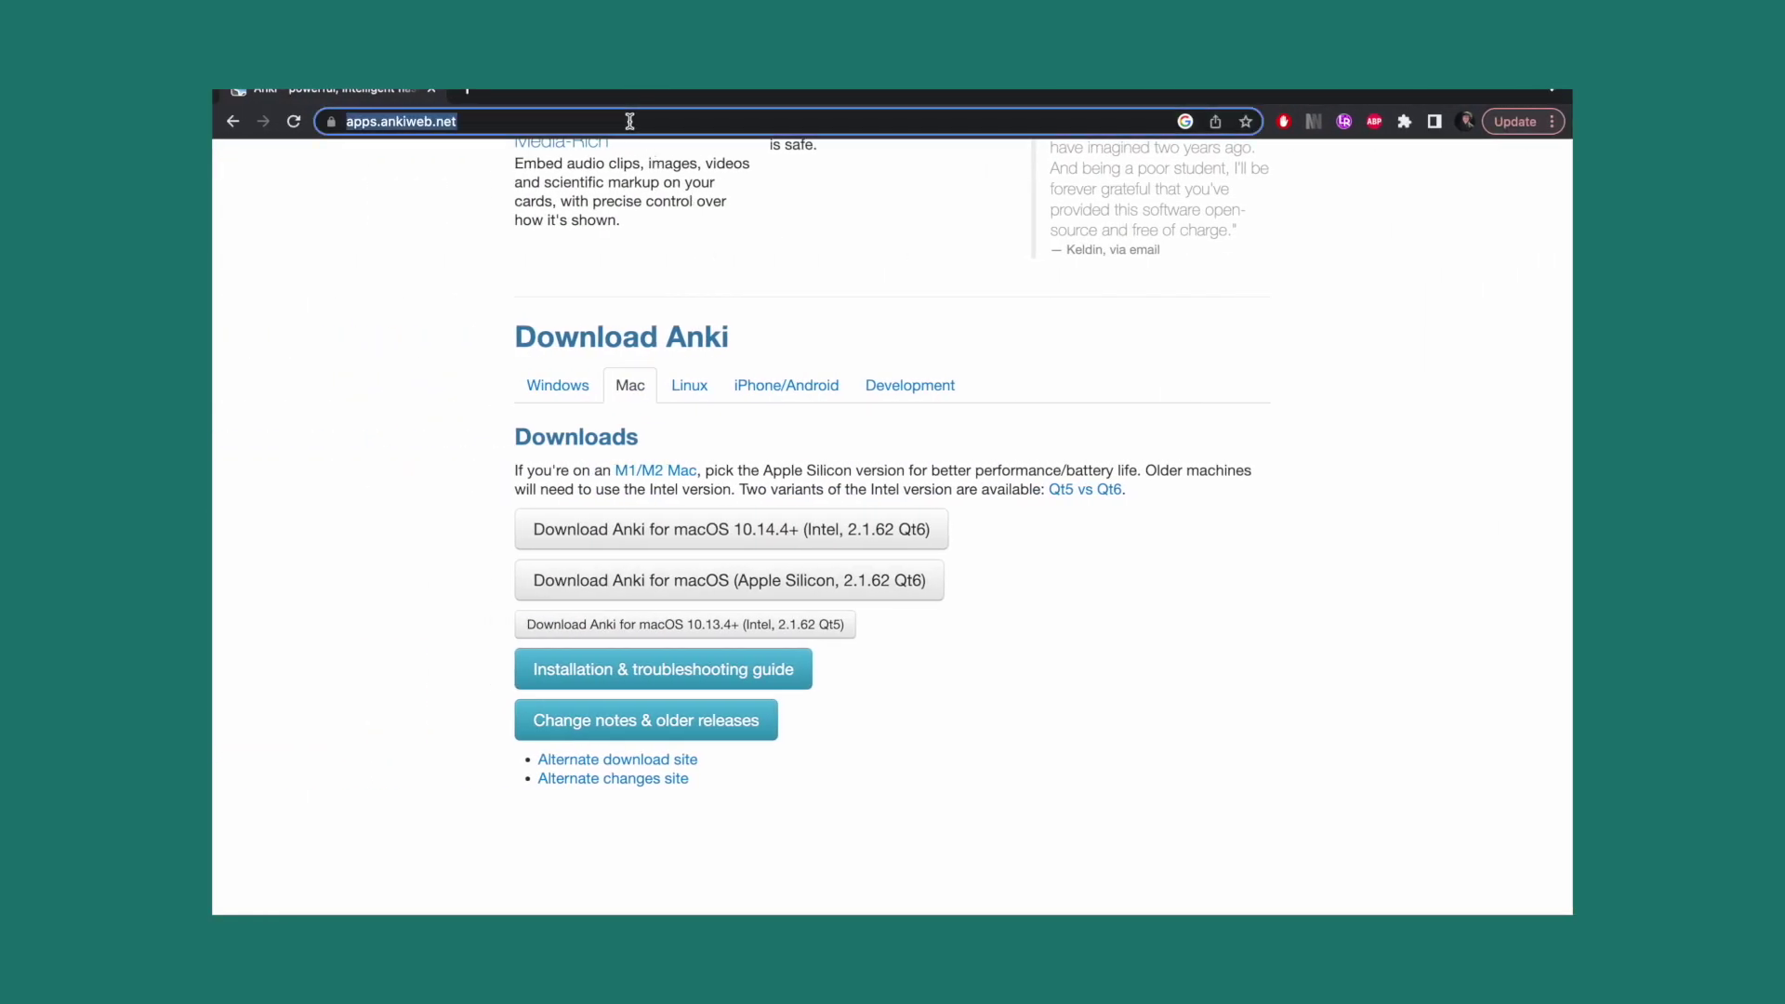
type("anking.com/best-add-ons")
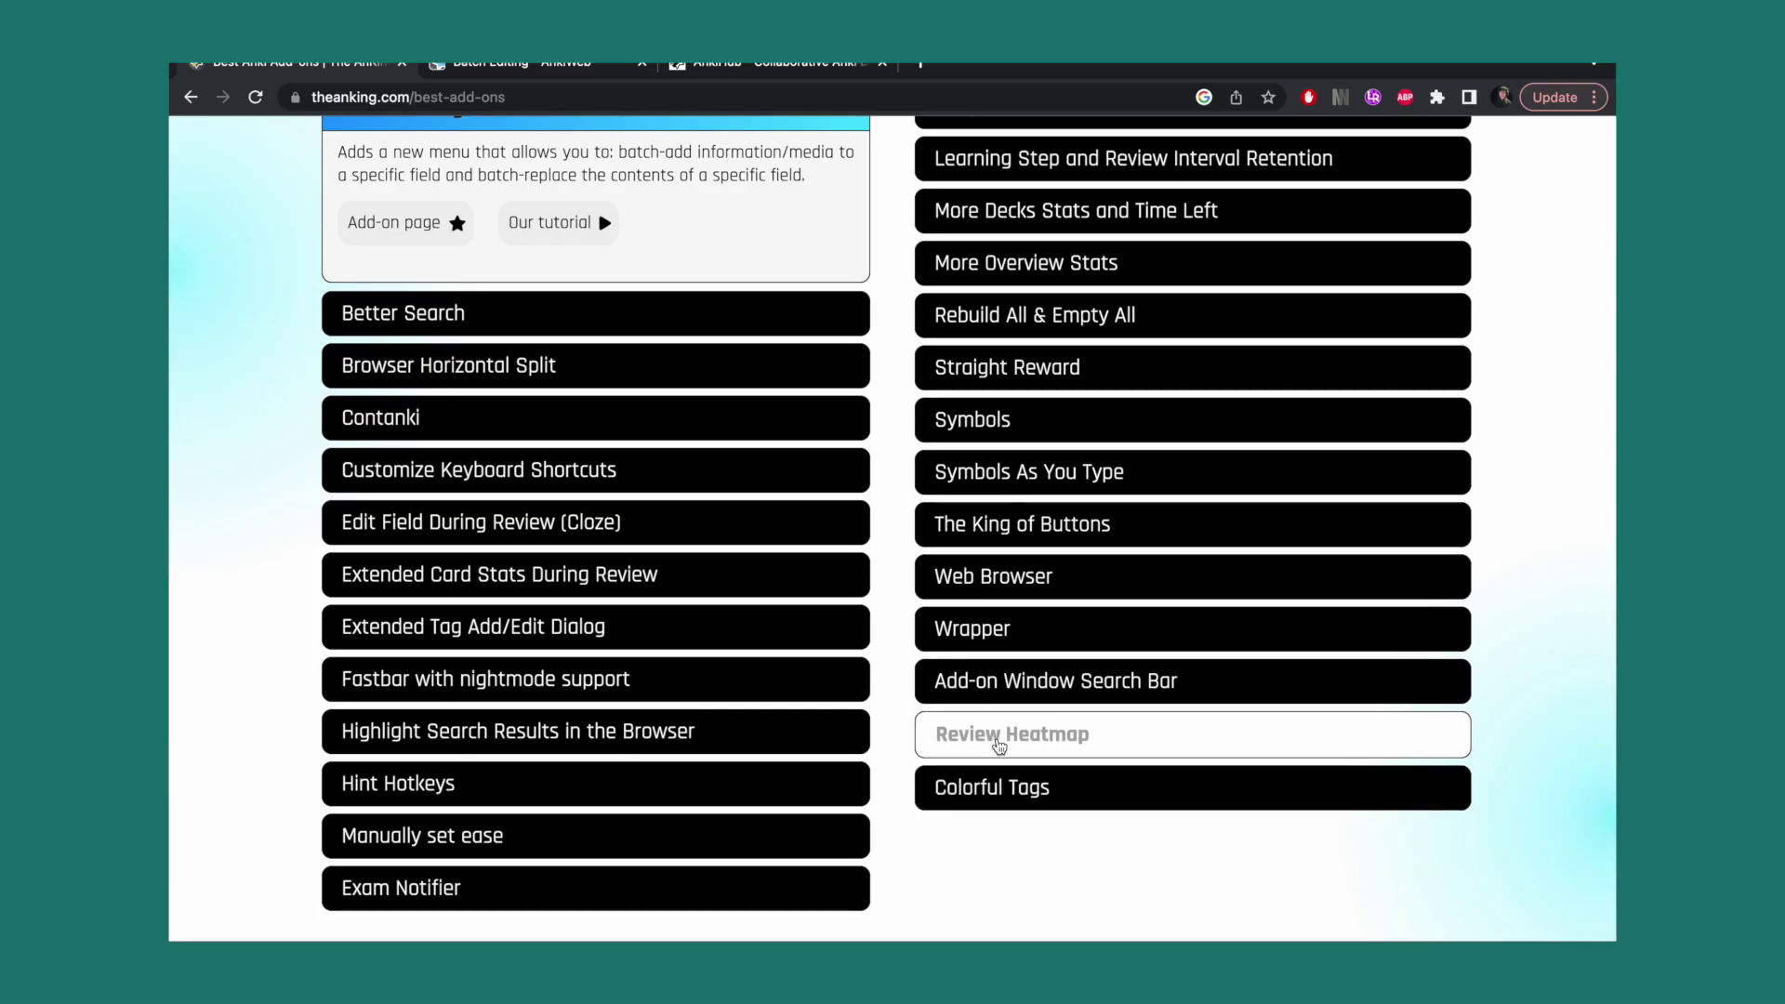
left_click(1163, 734)
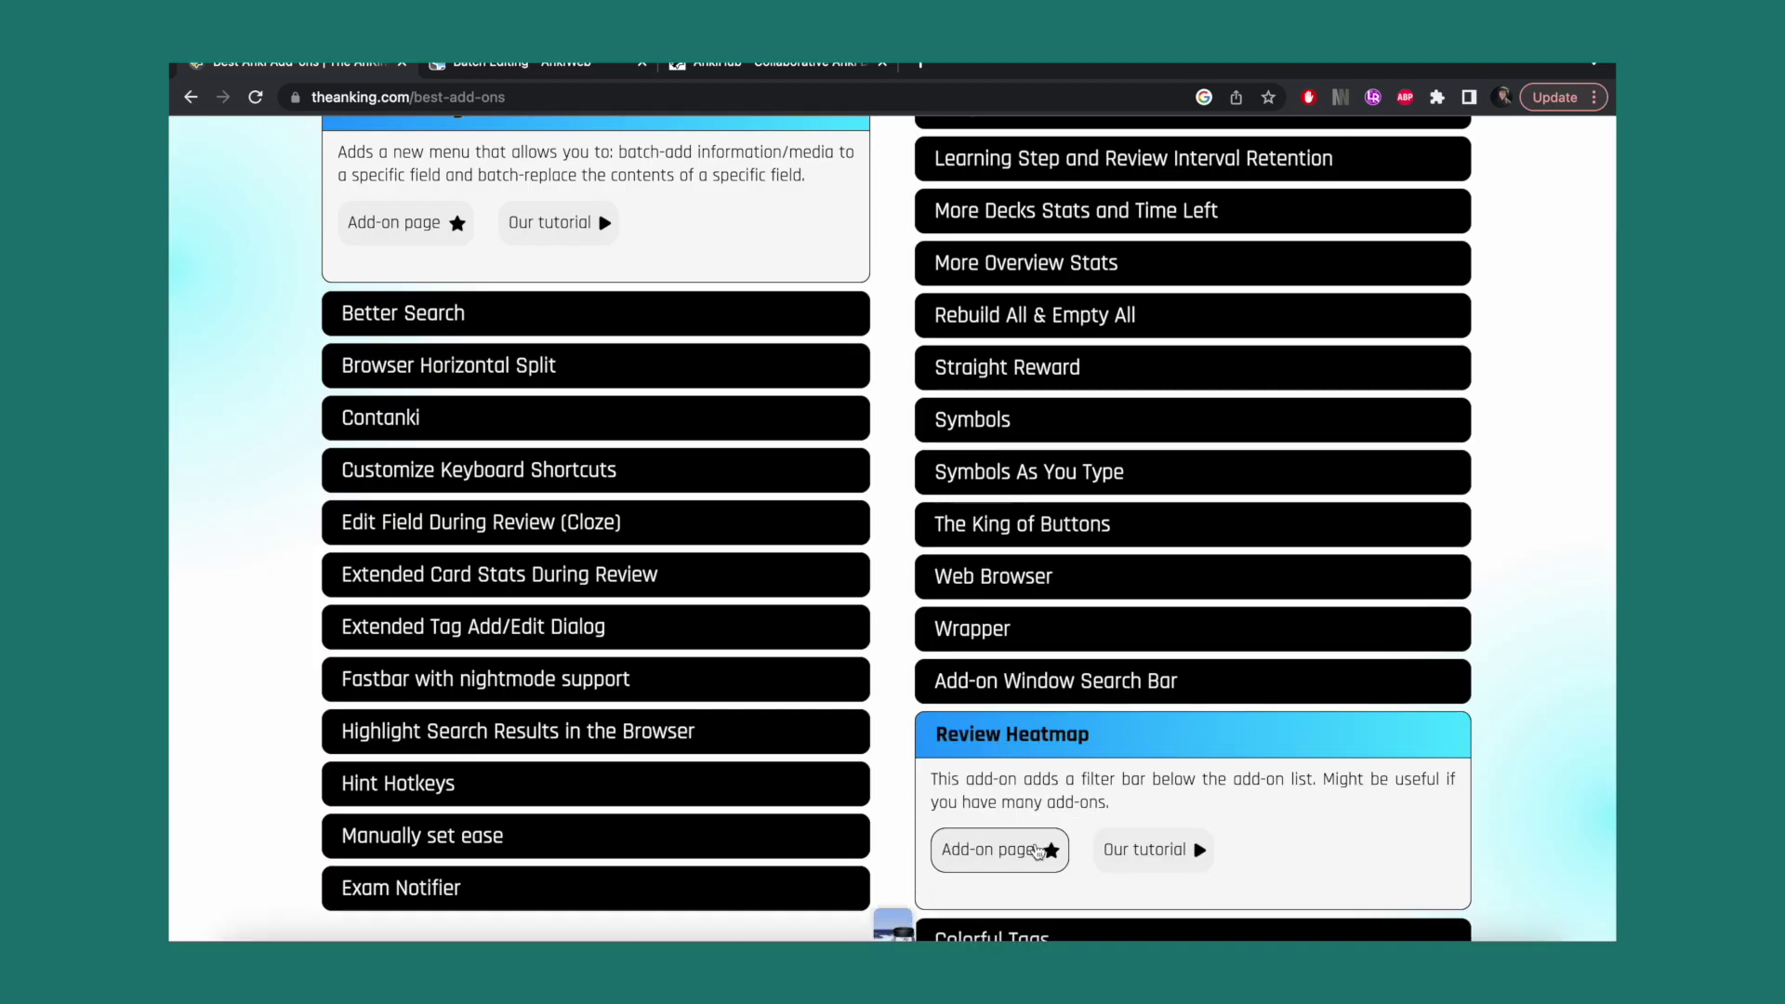
left_click(1004, 850)
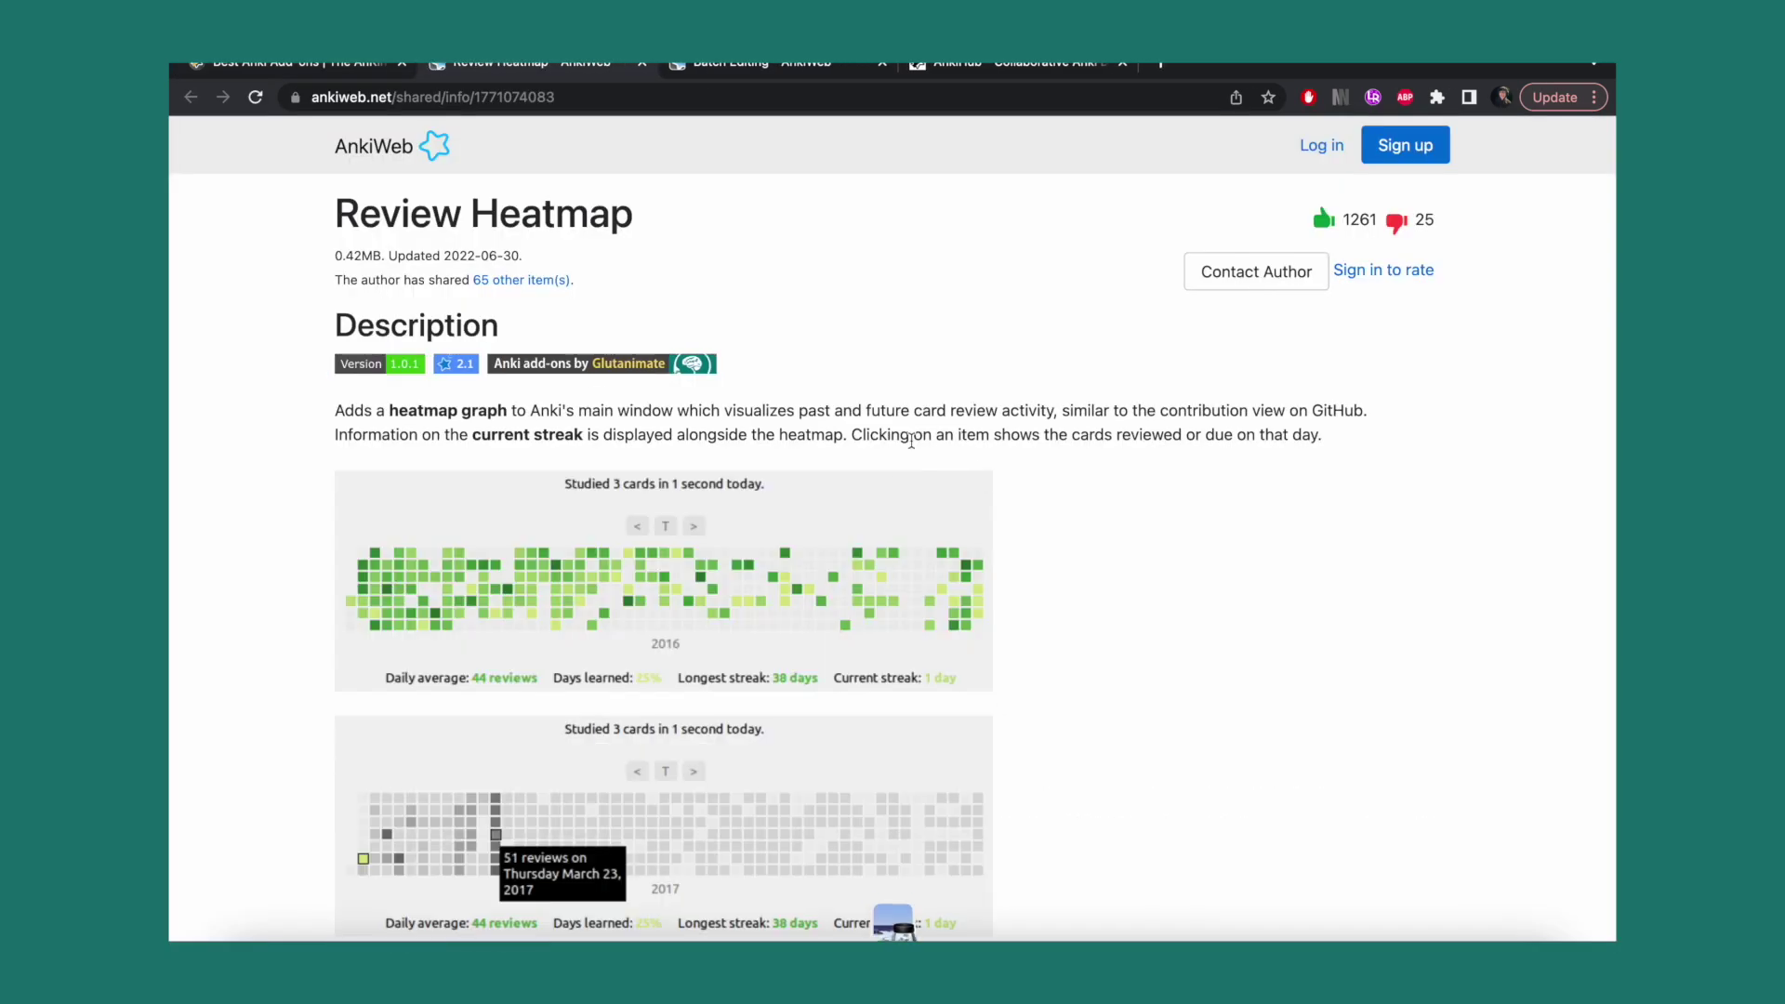
scroll(864, 477, "down", 3)
scroll(863, 477, "up", 3)
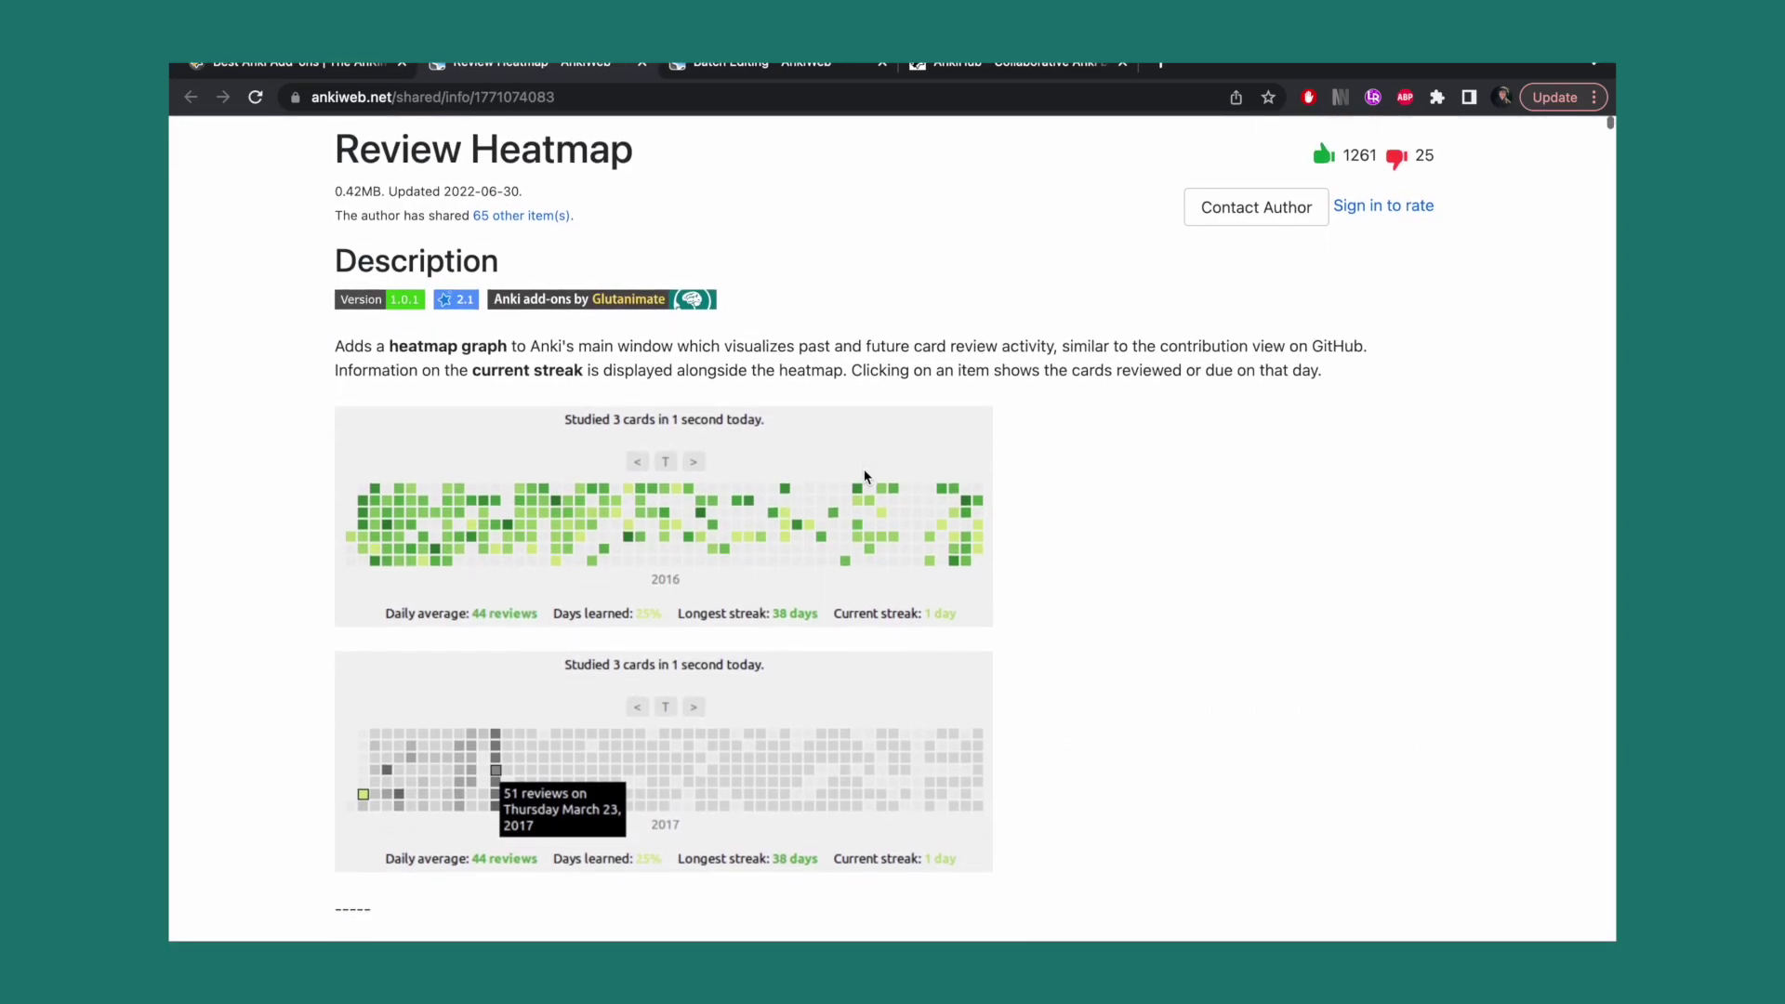
scroll(864, 477, "down", 10)
scroll(864, 477, "up", 10)
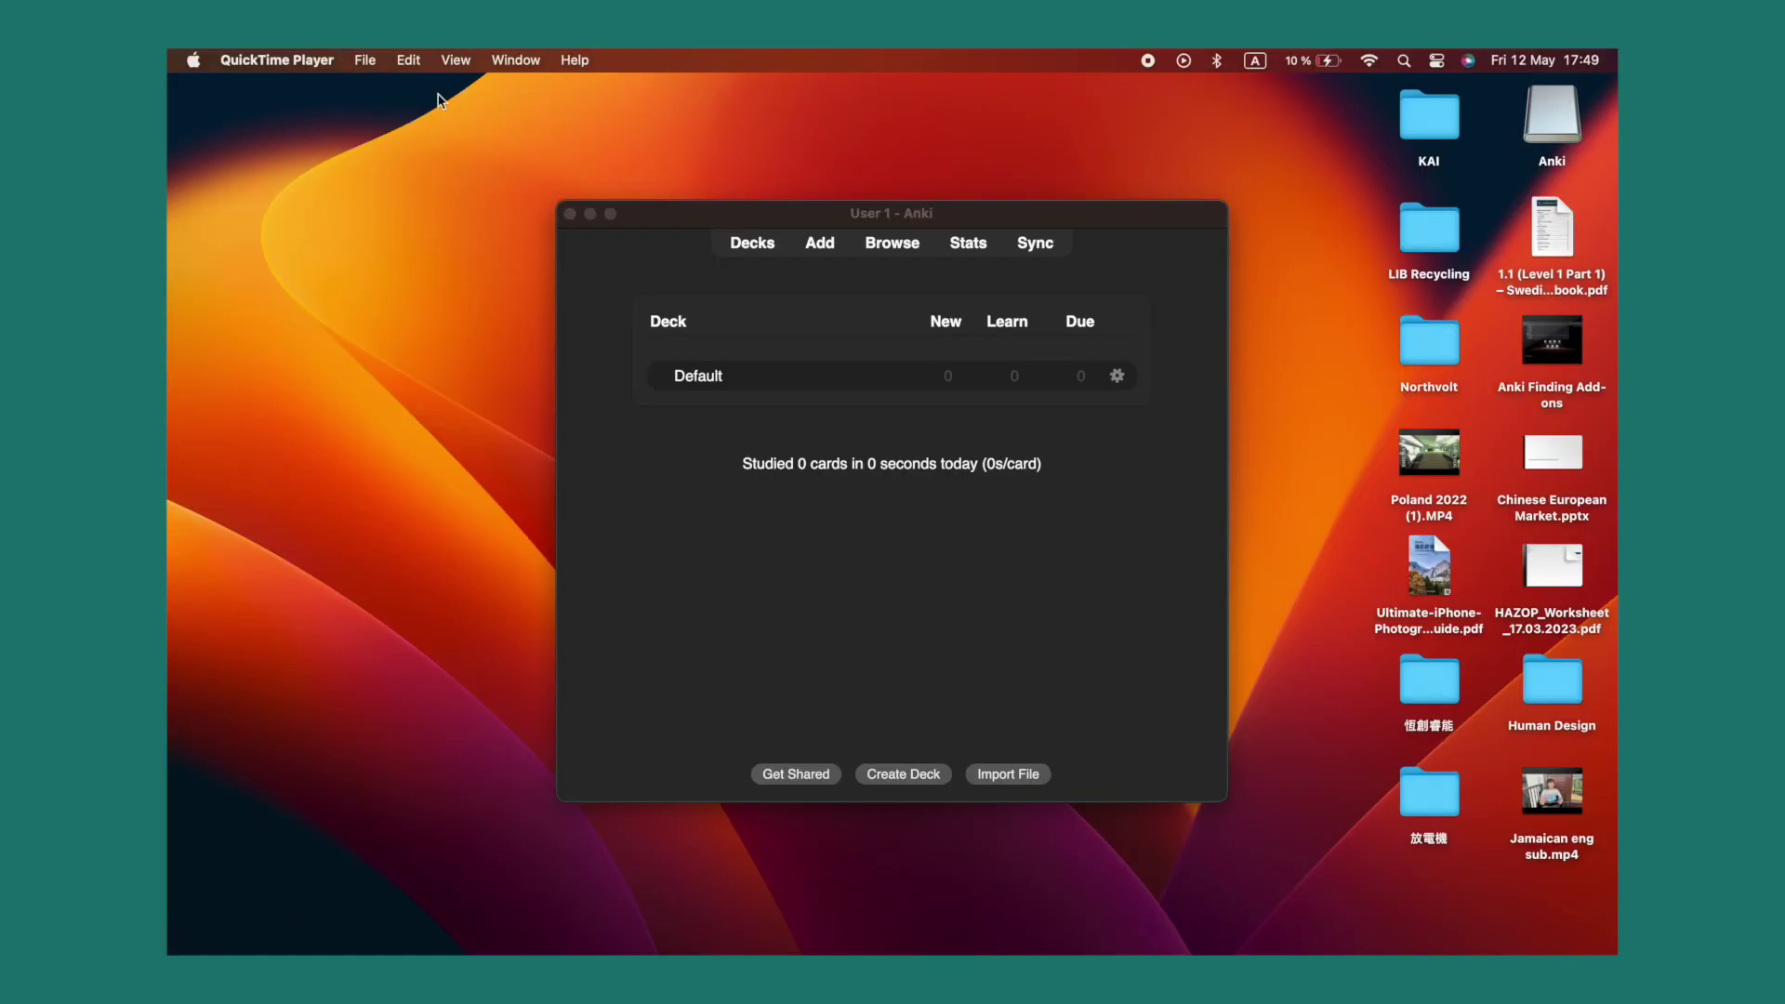
left_click(595, 270)
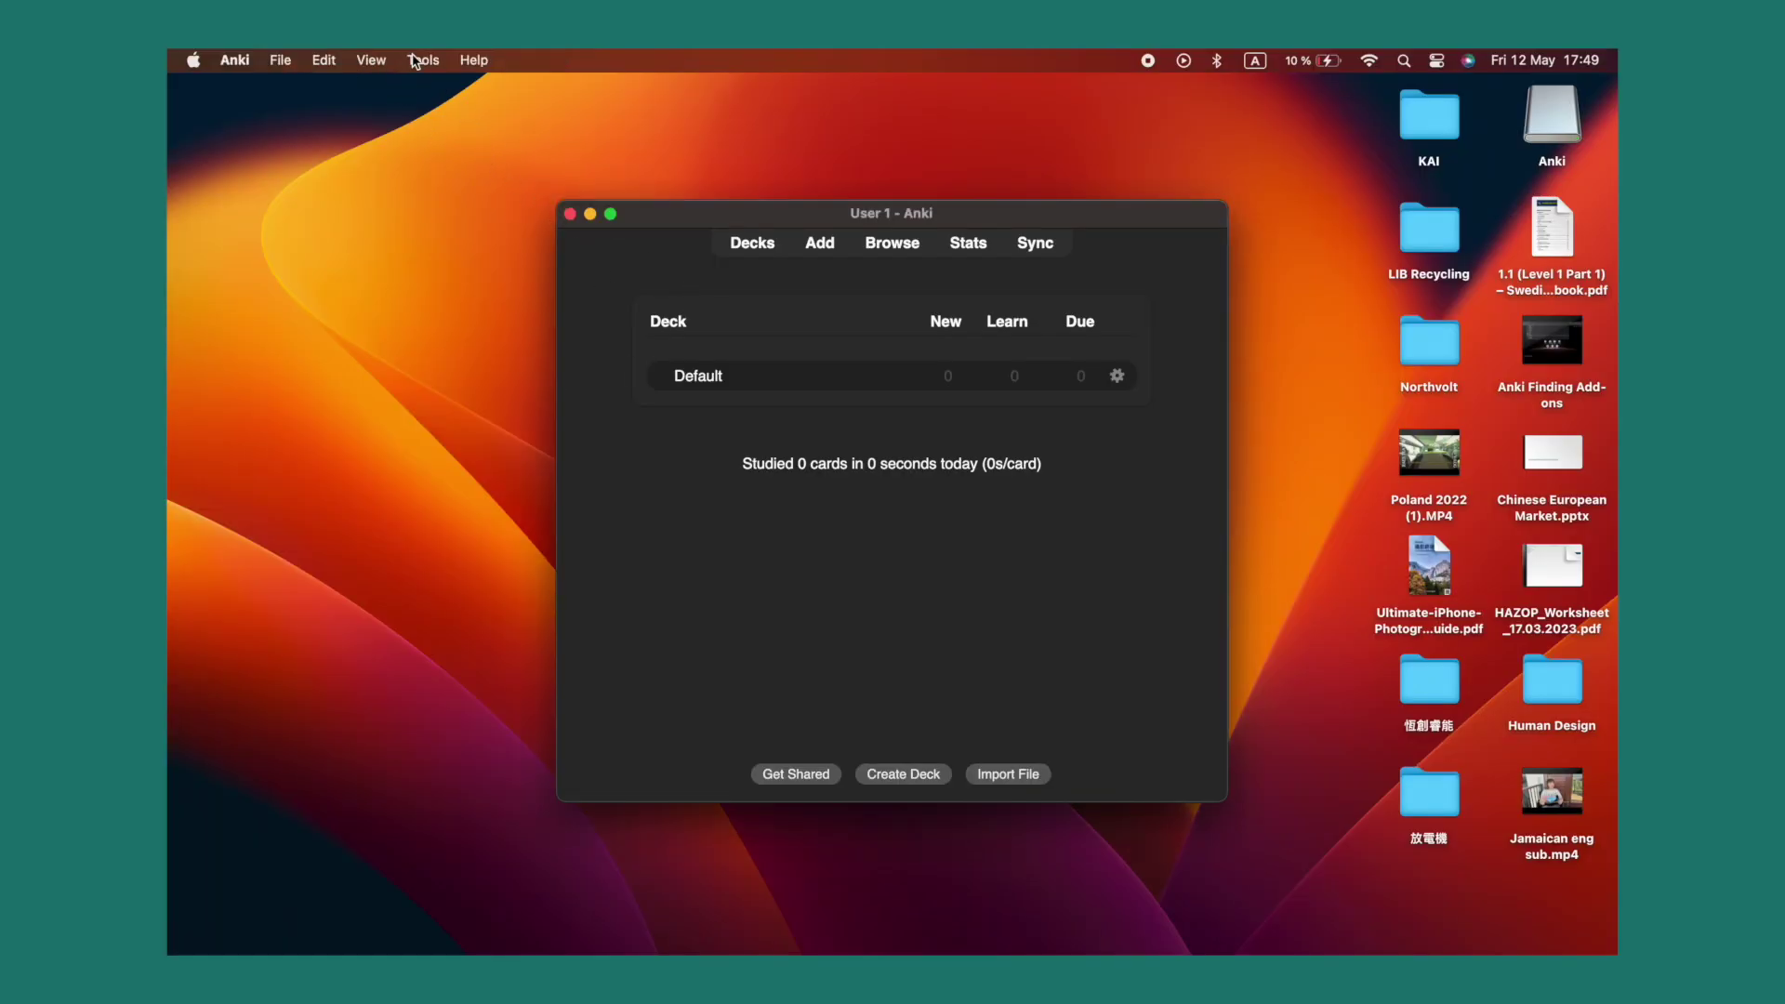
left_click(423, 60)
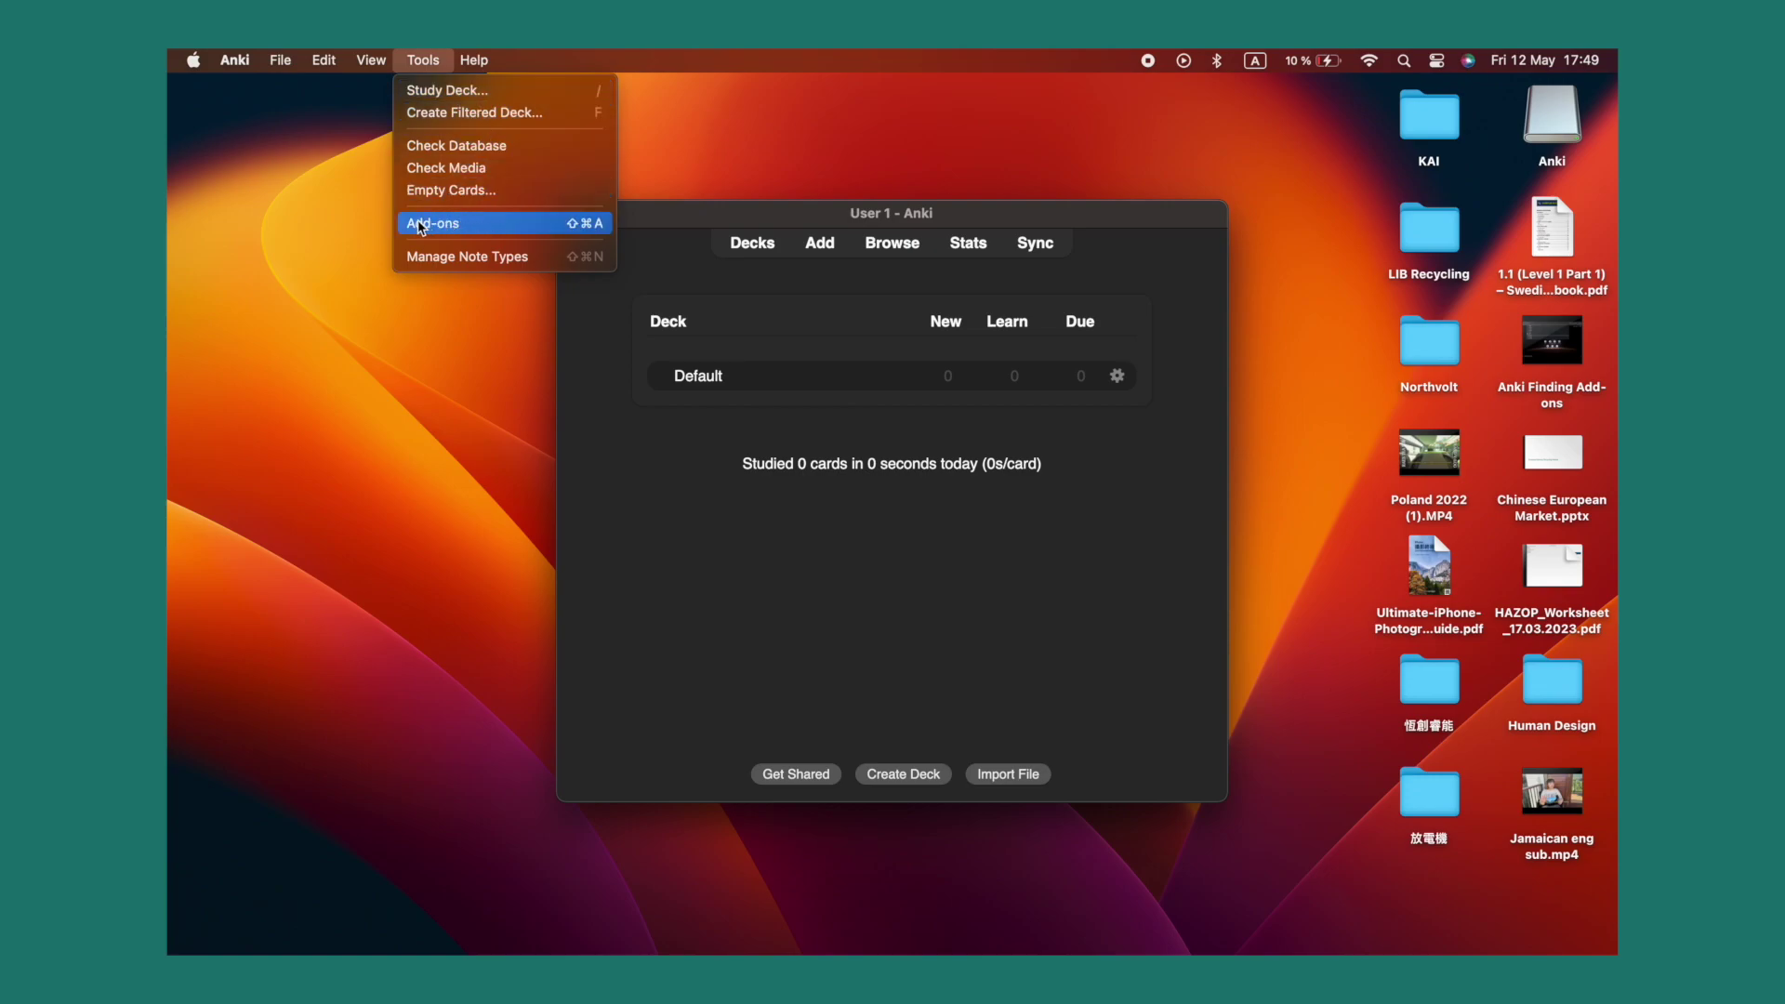
left_click(447, 225)
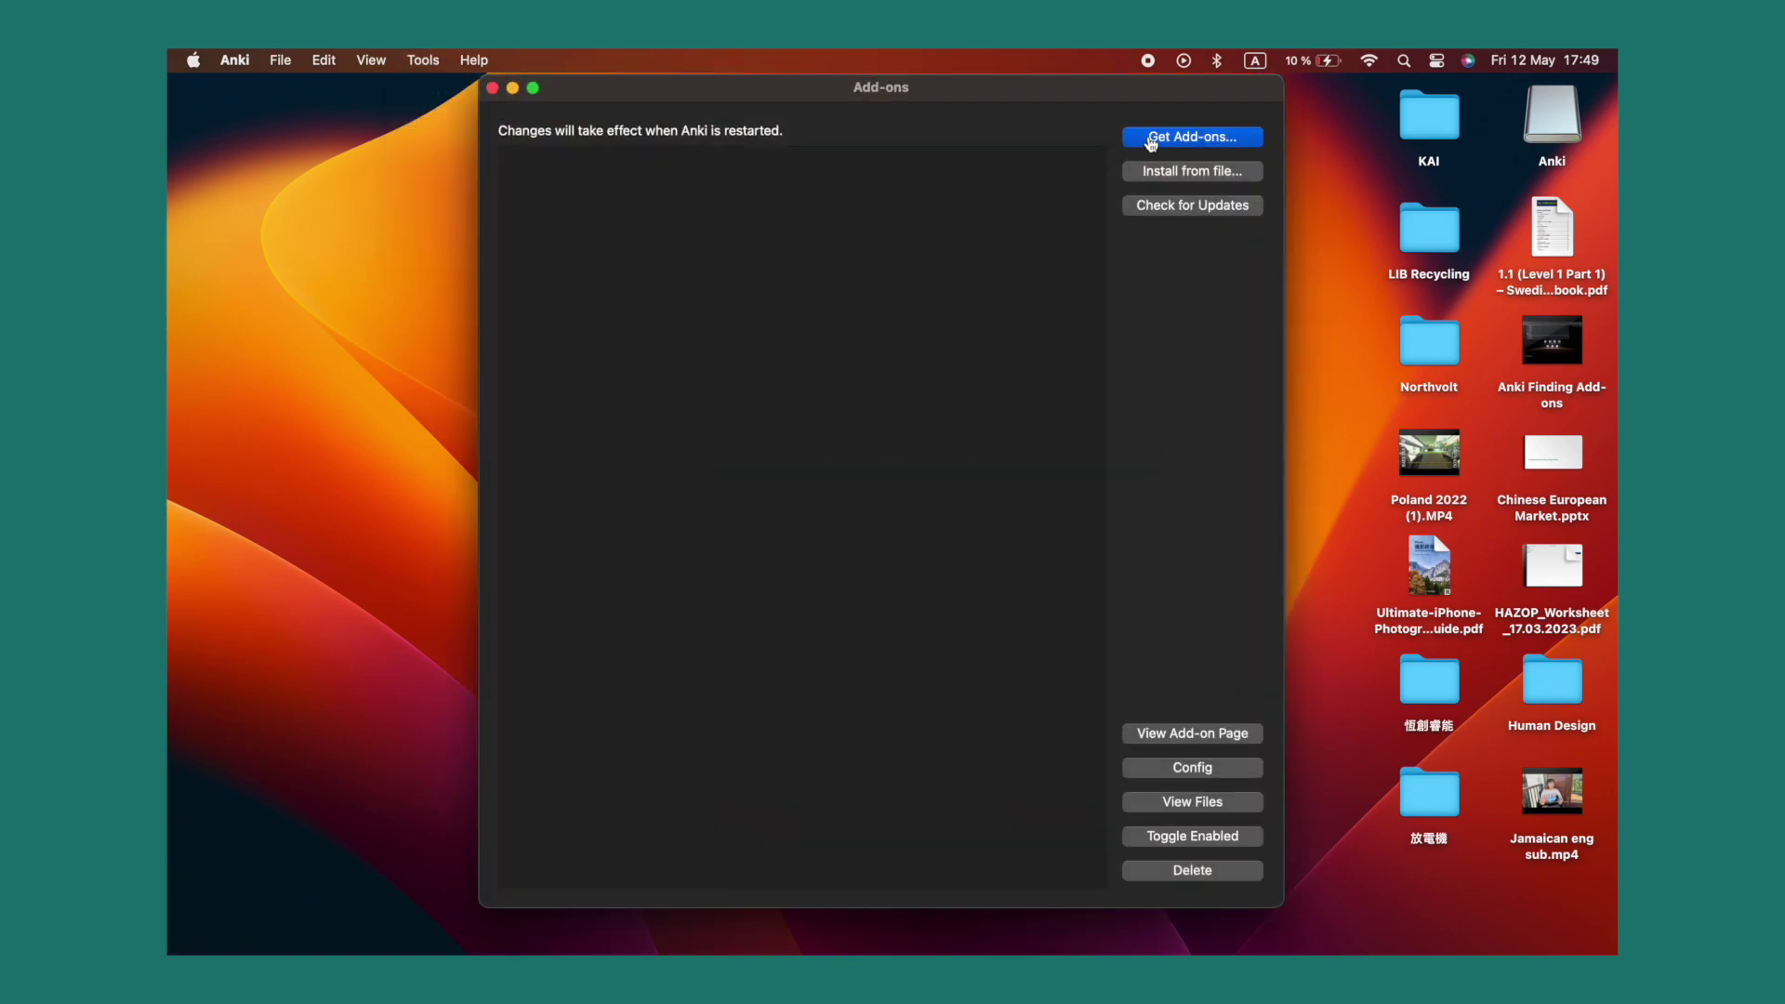
left_click(1162, 139)
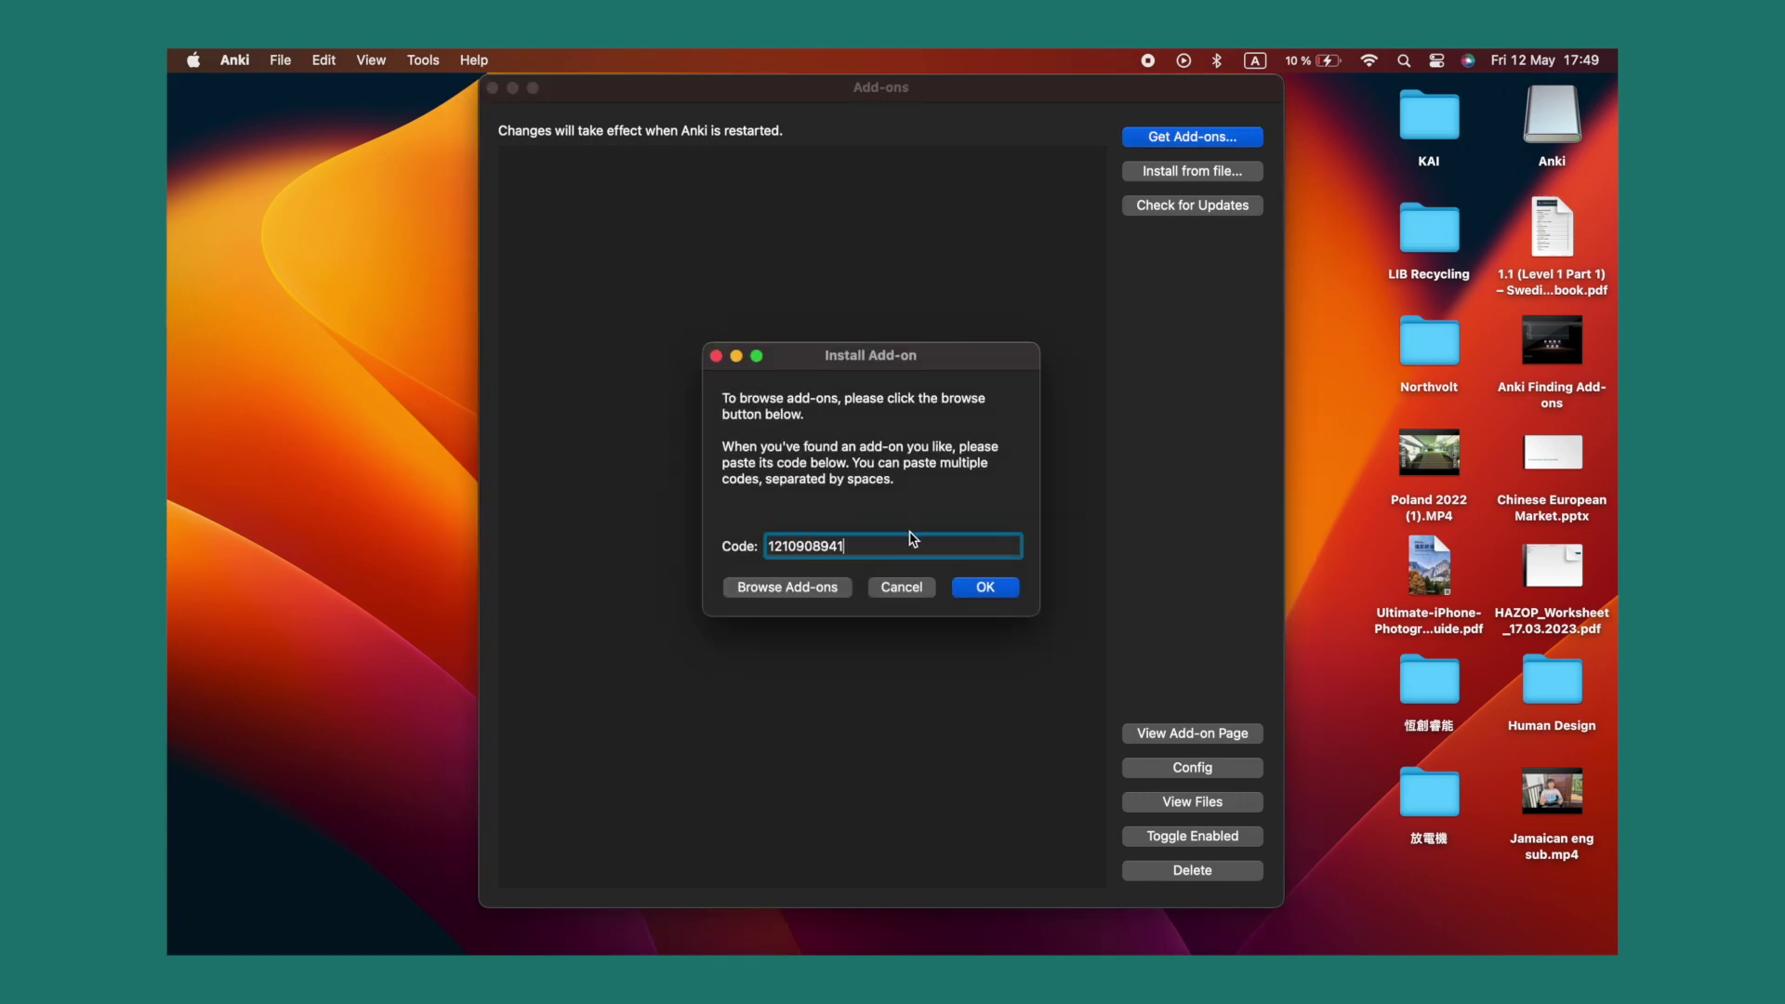
key("Return")
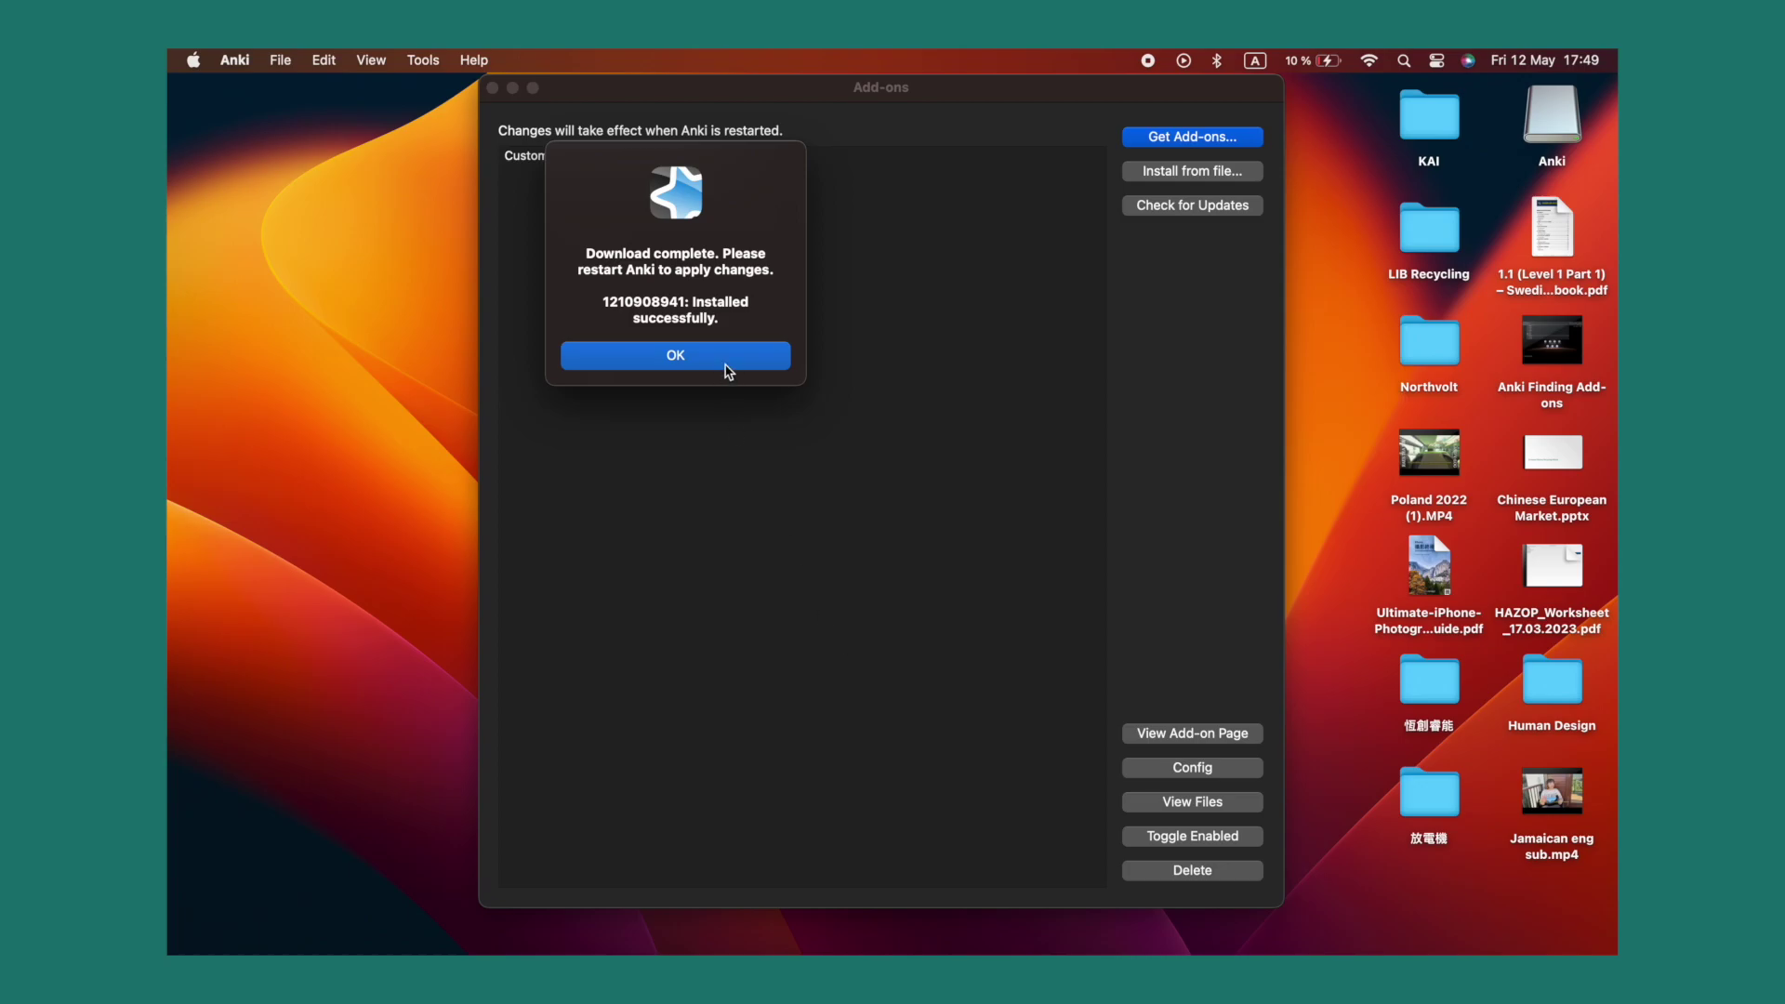
left_click(728, 368)
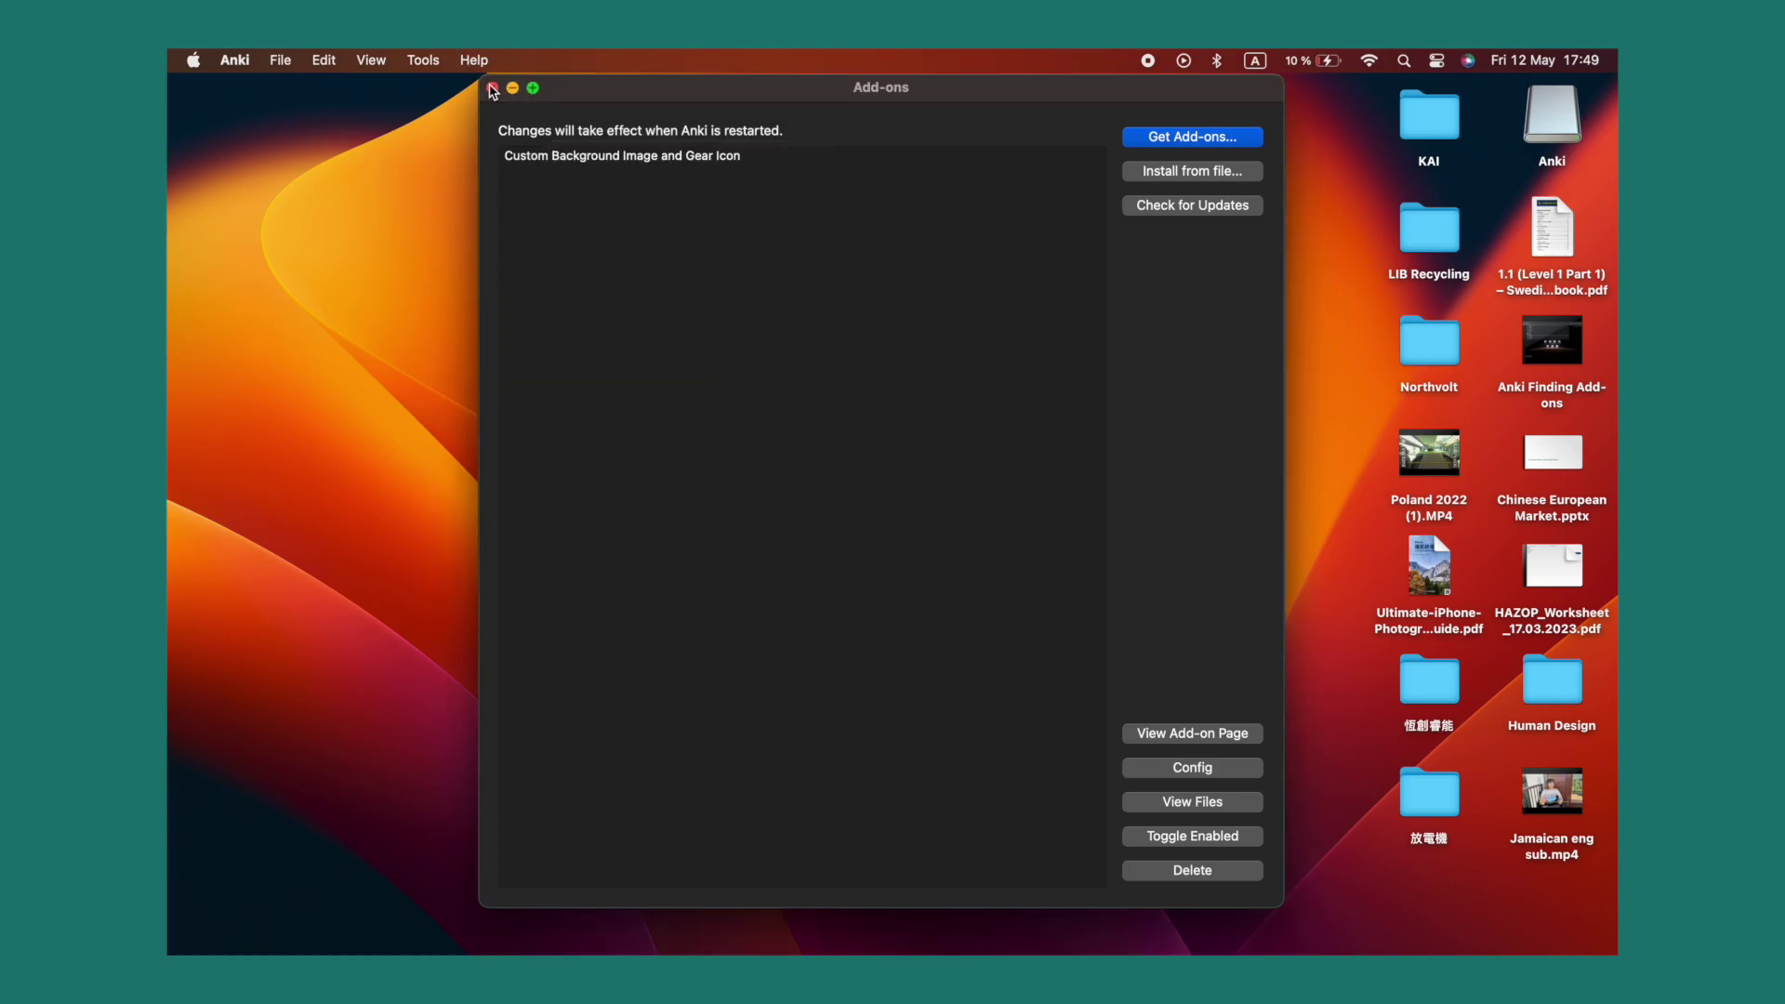
left_click(493, 88)
key("ctrl+Left")
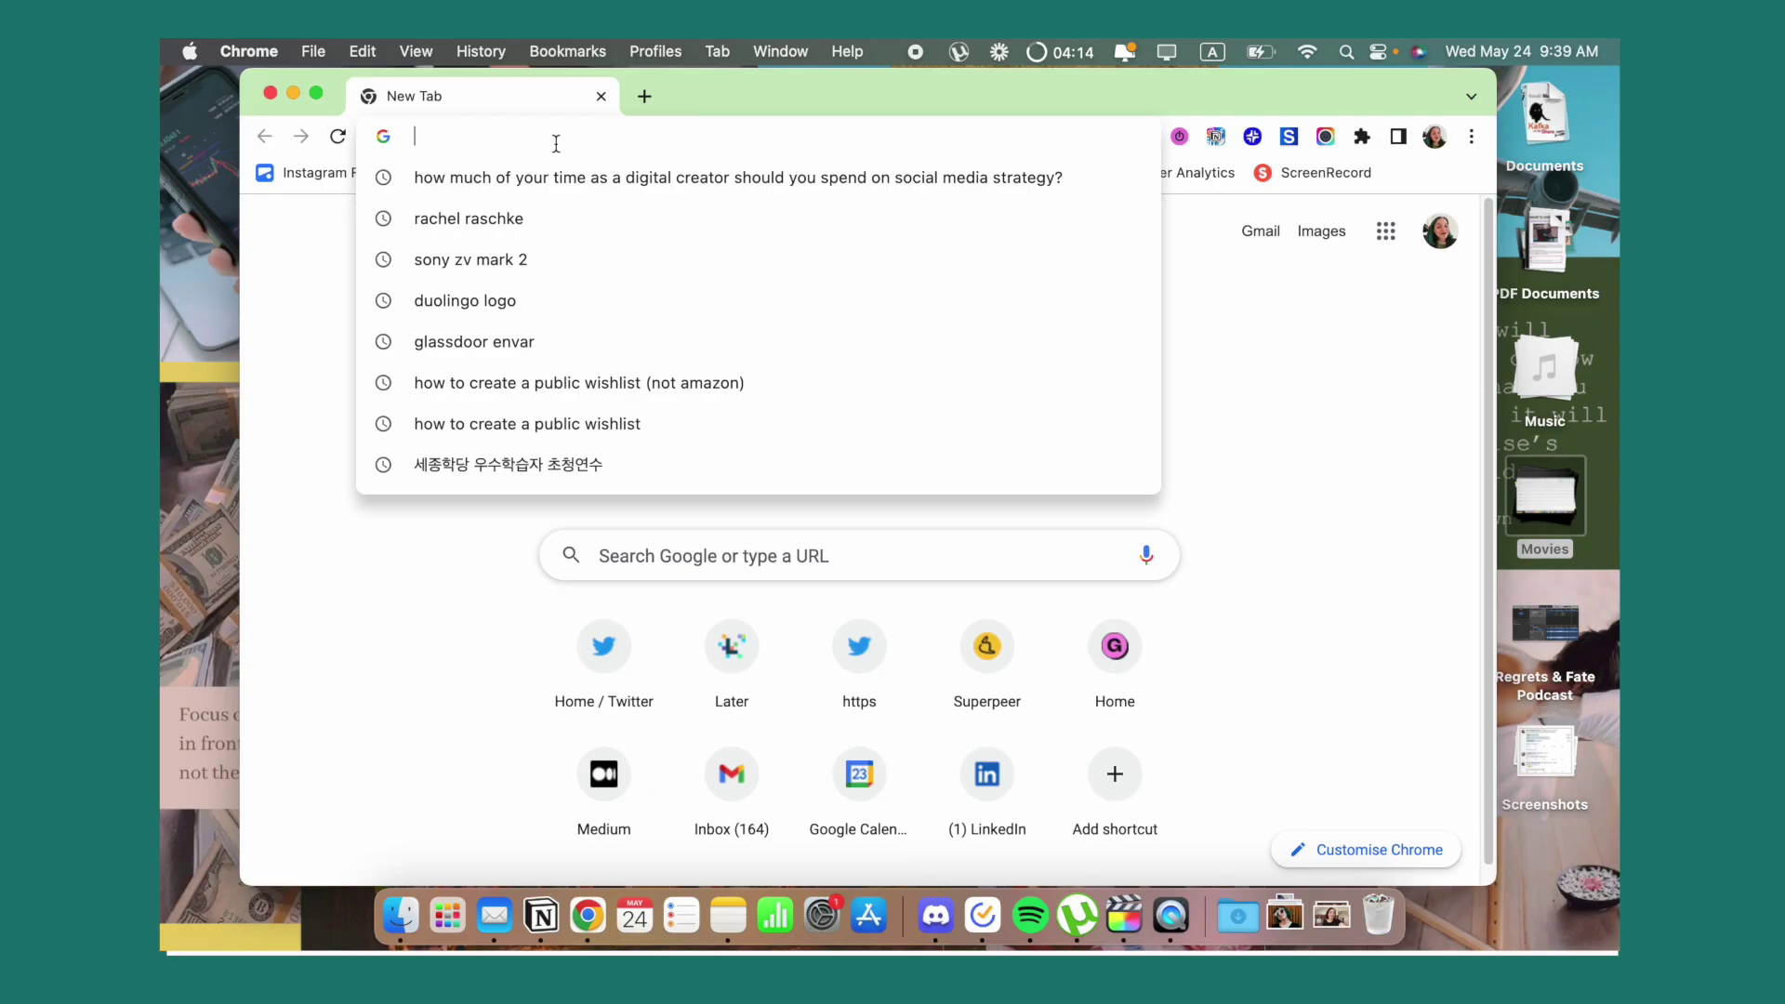
Search 'anki custom background' and browse the add-on's AnkiWeb page screenshots.
type("anki custom background")
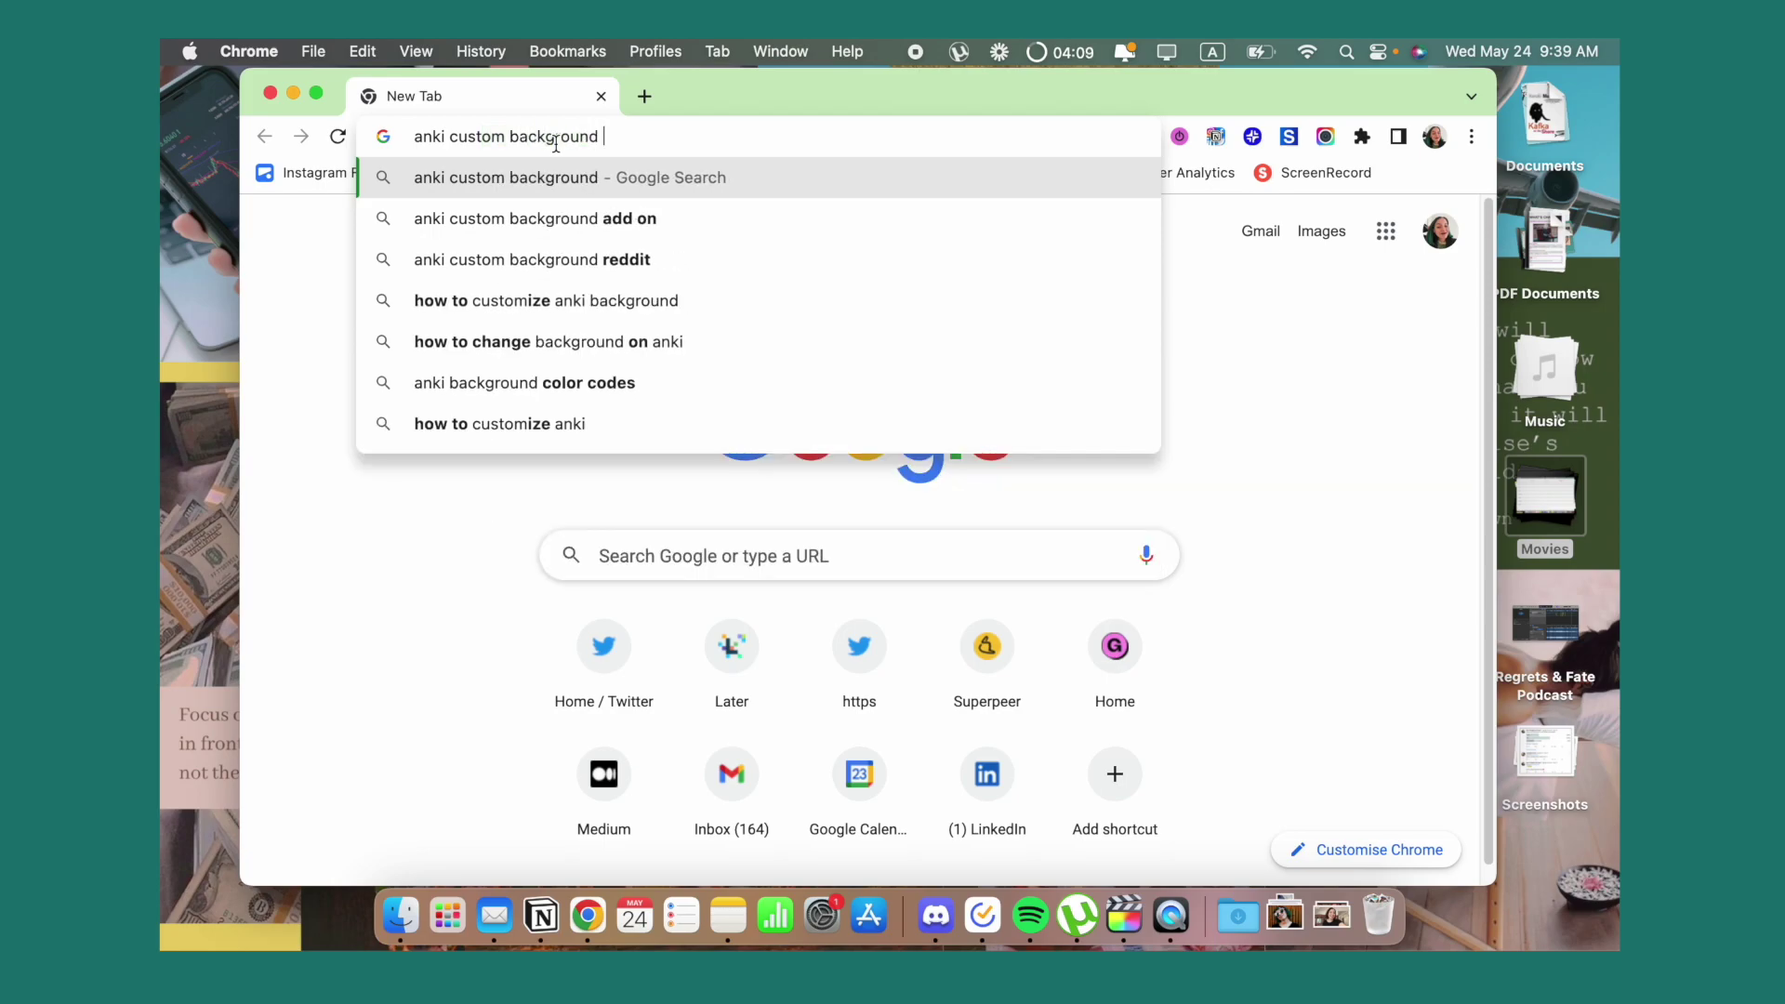
key("Return")
left_click(518, 465)
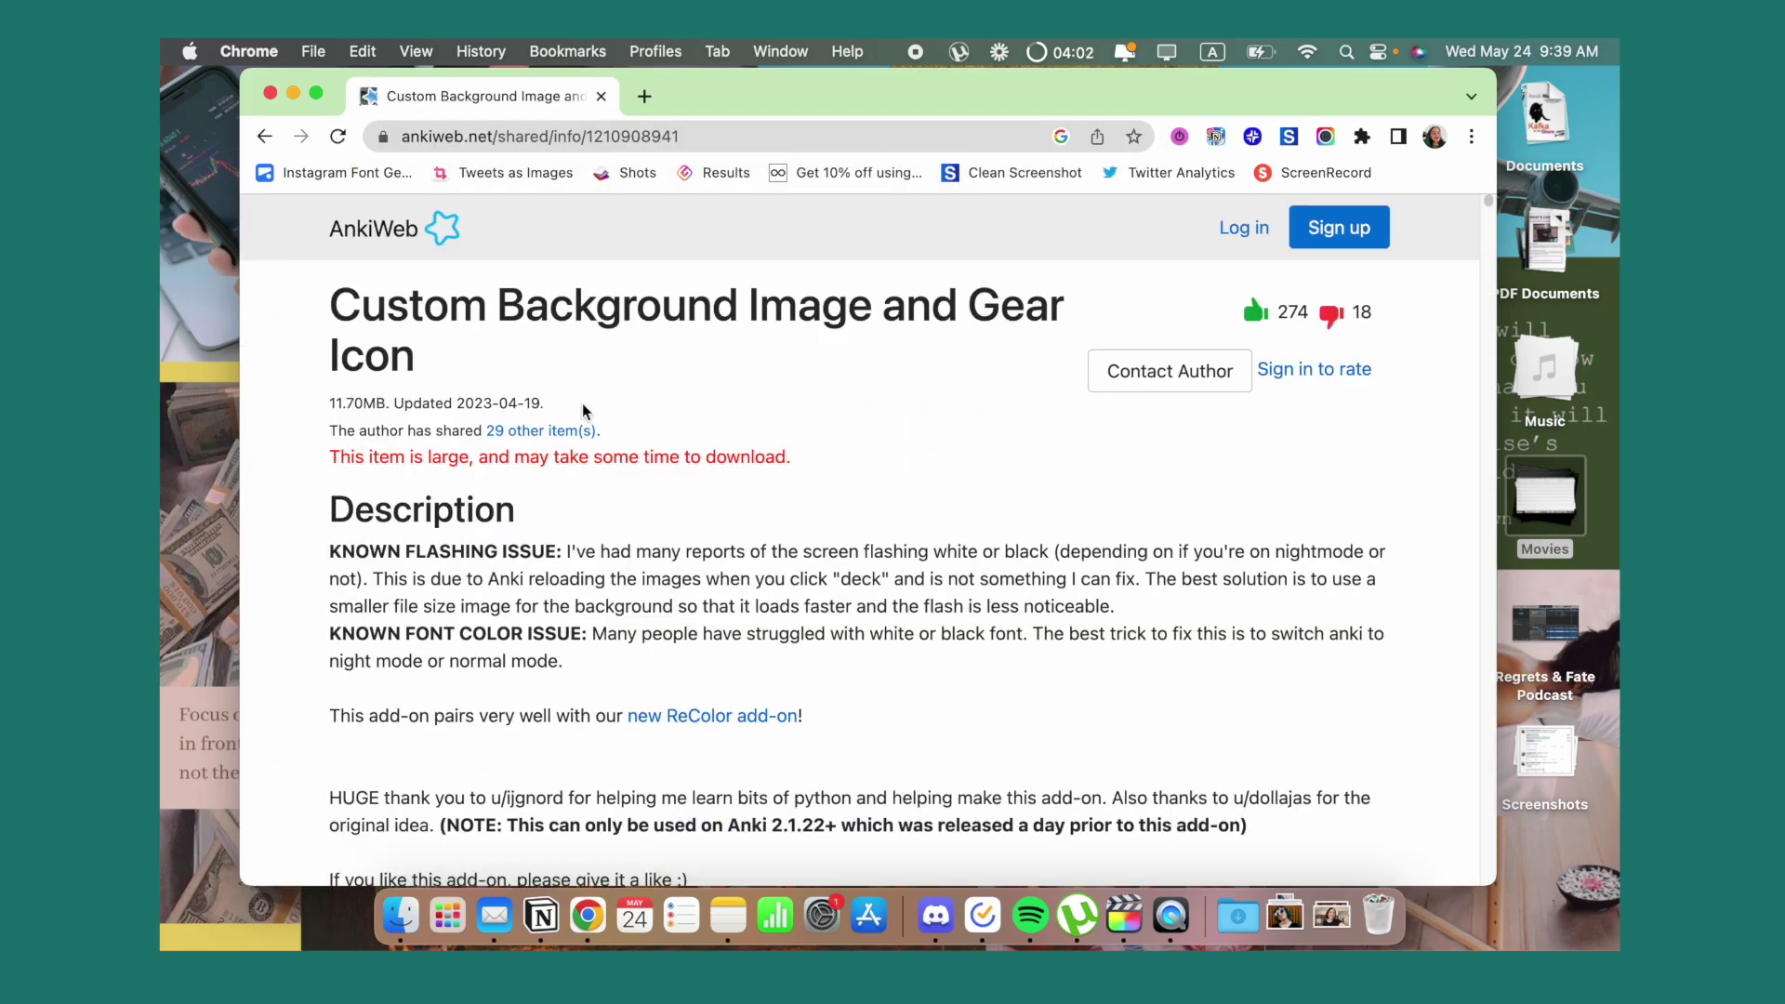
scroll(588, 405, "down", 10)
scroll(588, 405, "up", 5)
scroll(588, 405, "down", 11)
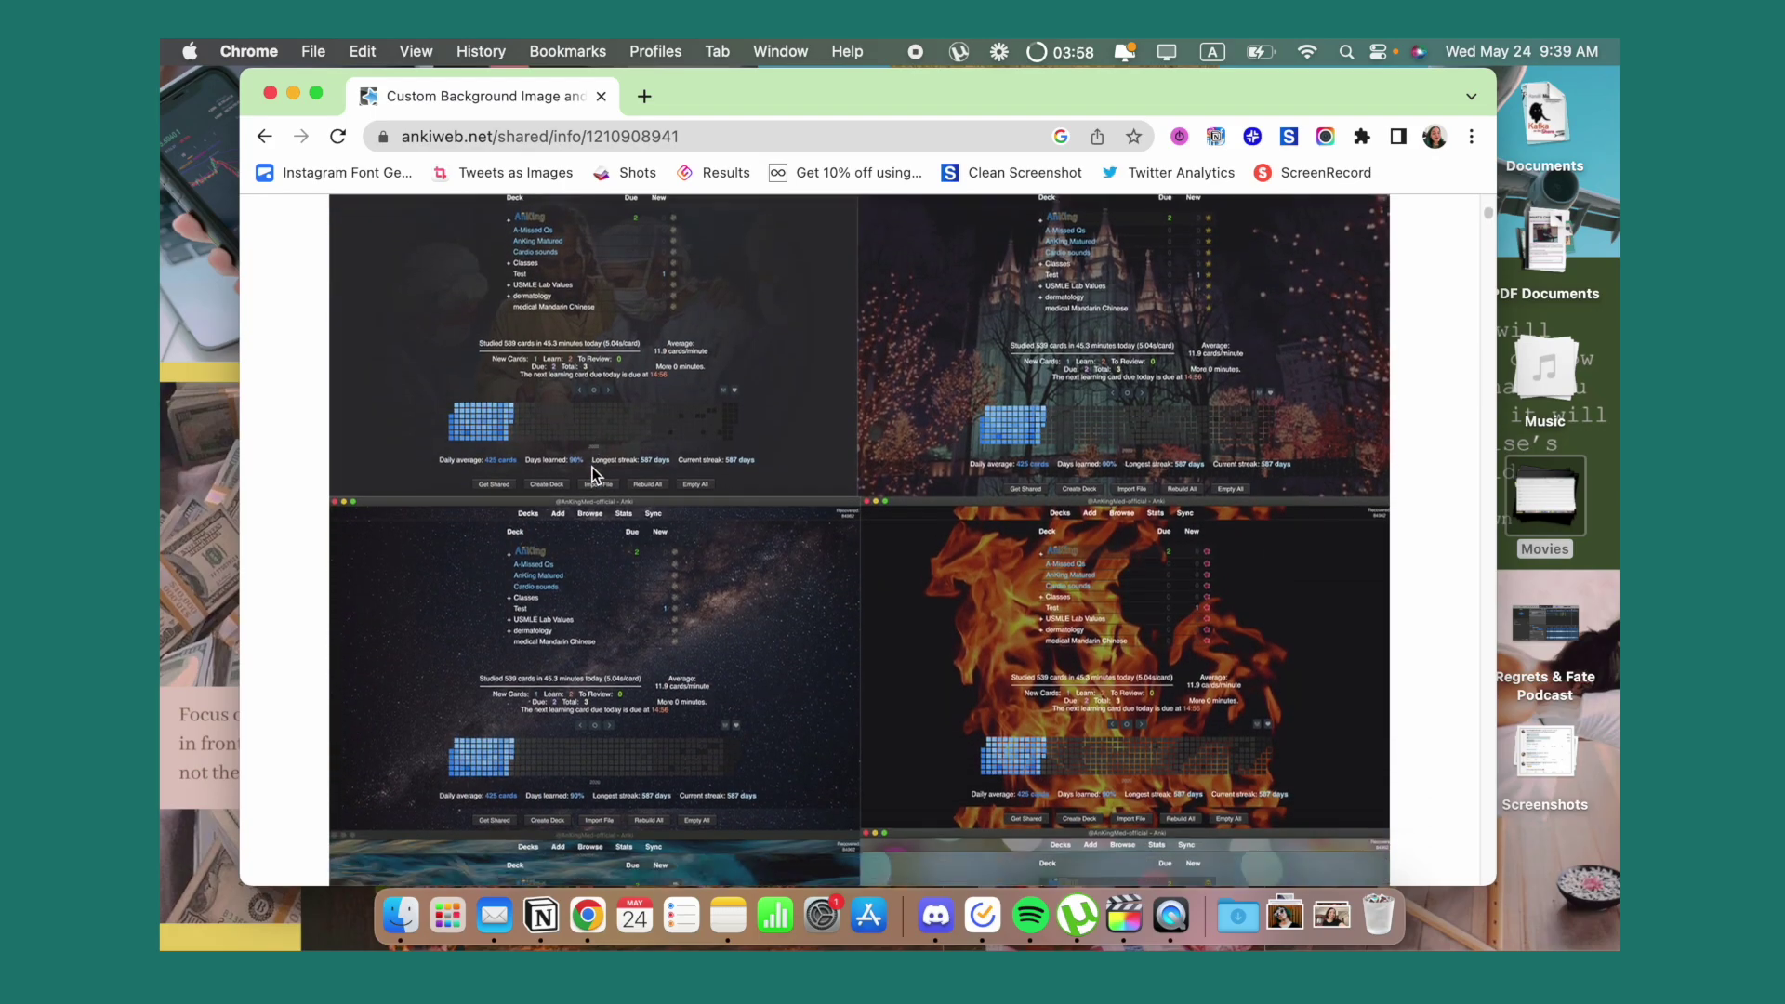
scroll(595, 474, "down", 7)
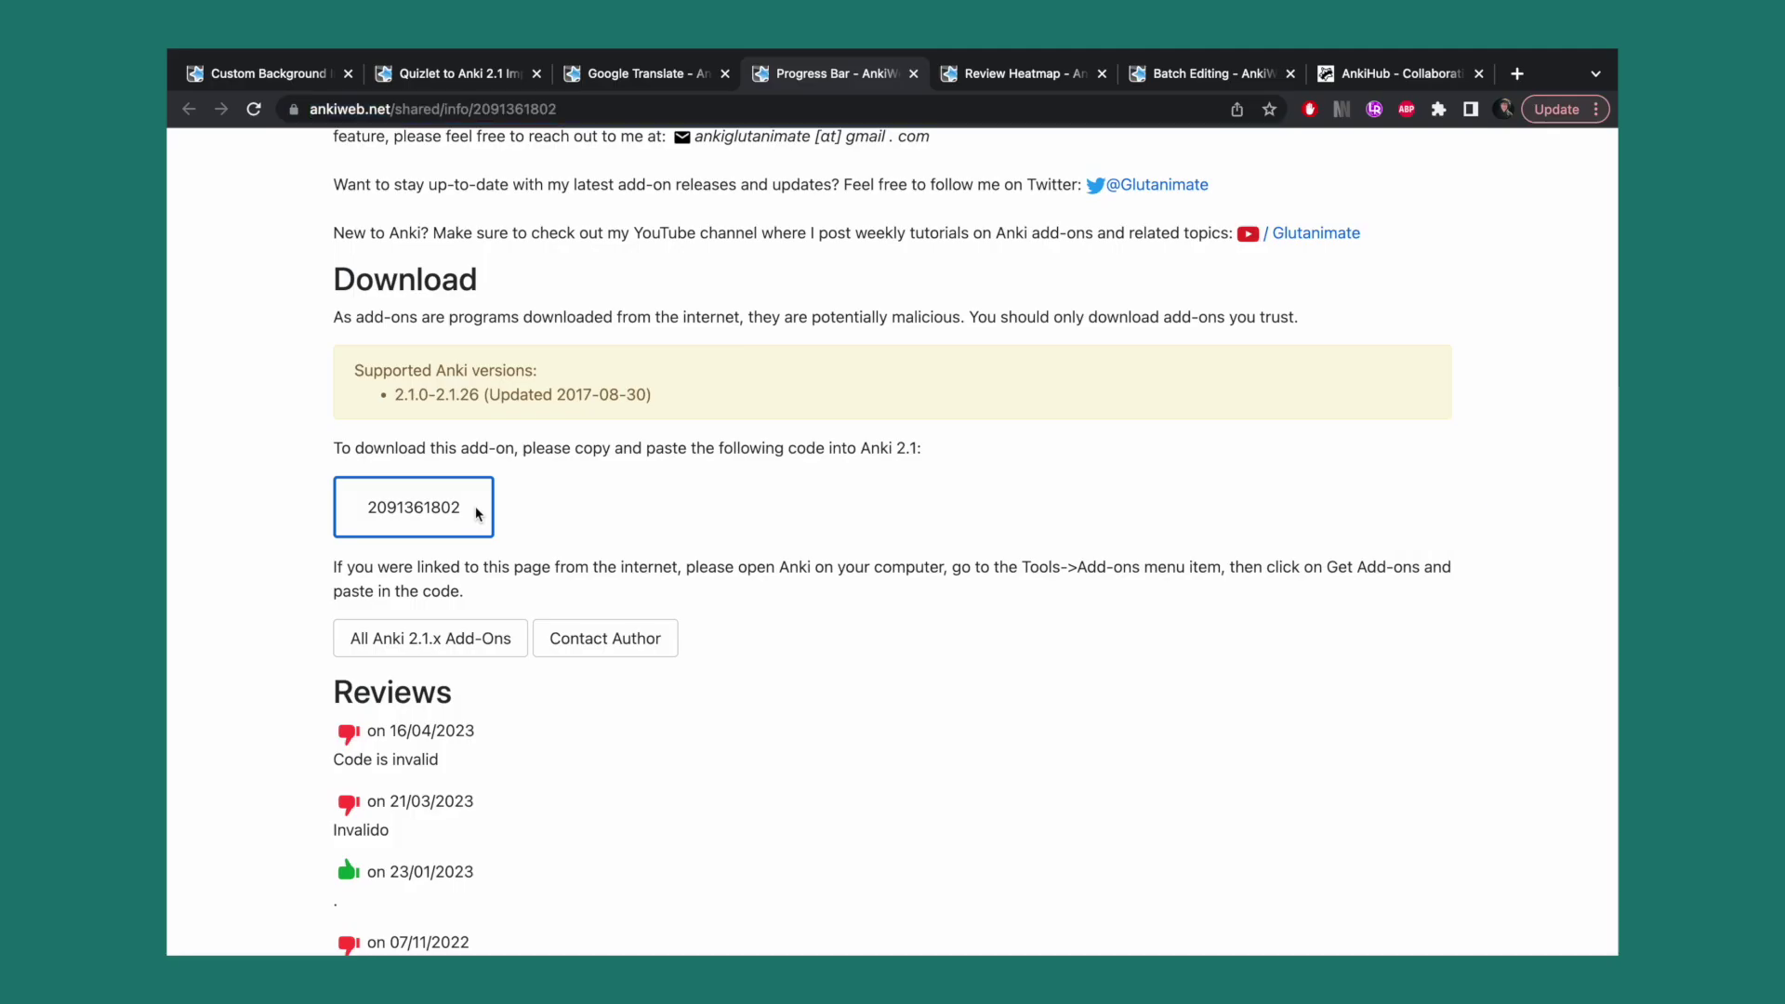
scroll(337, 517, "down", 1)
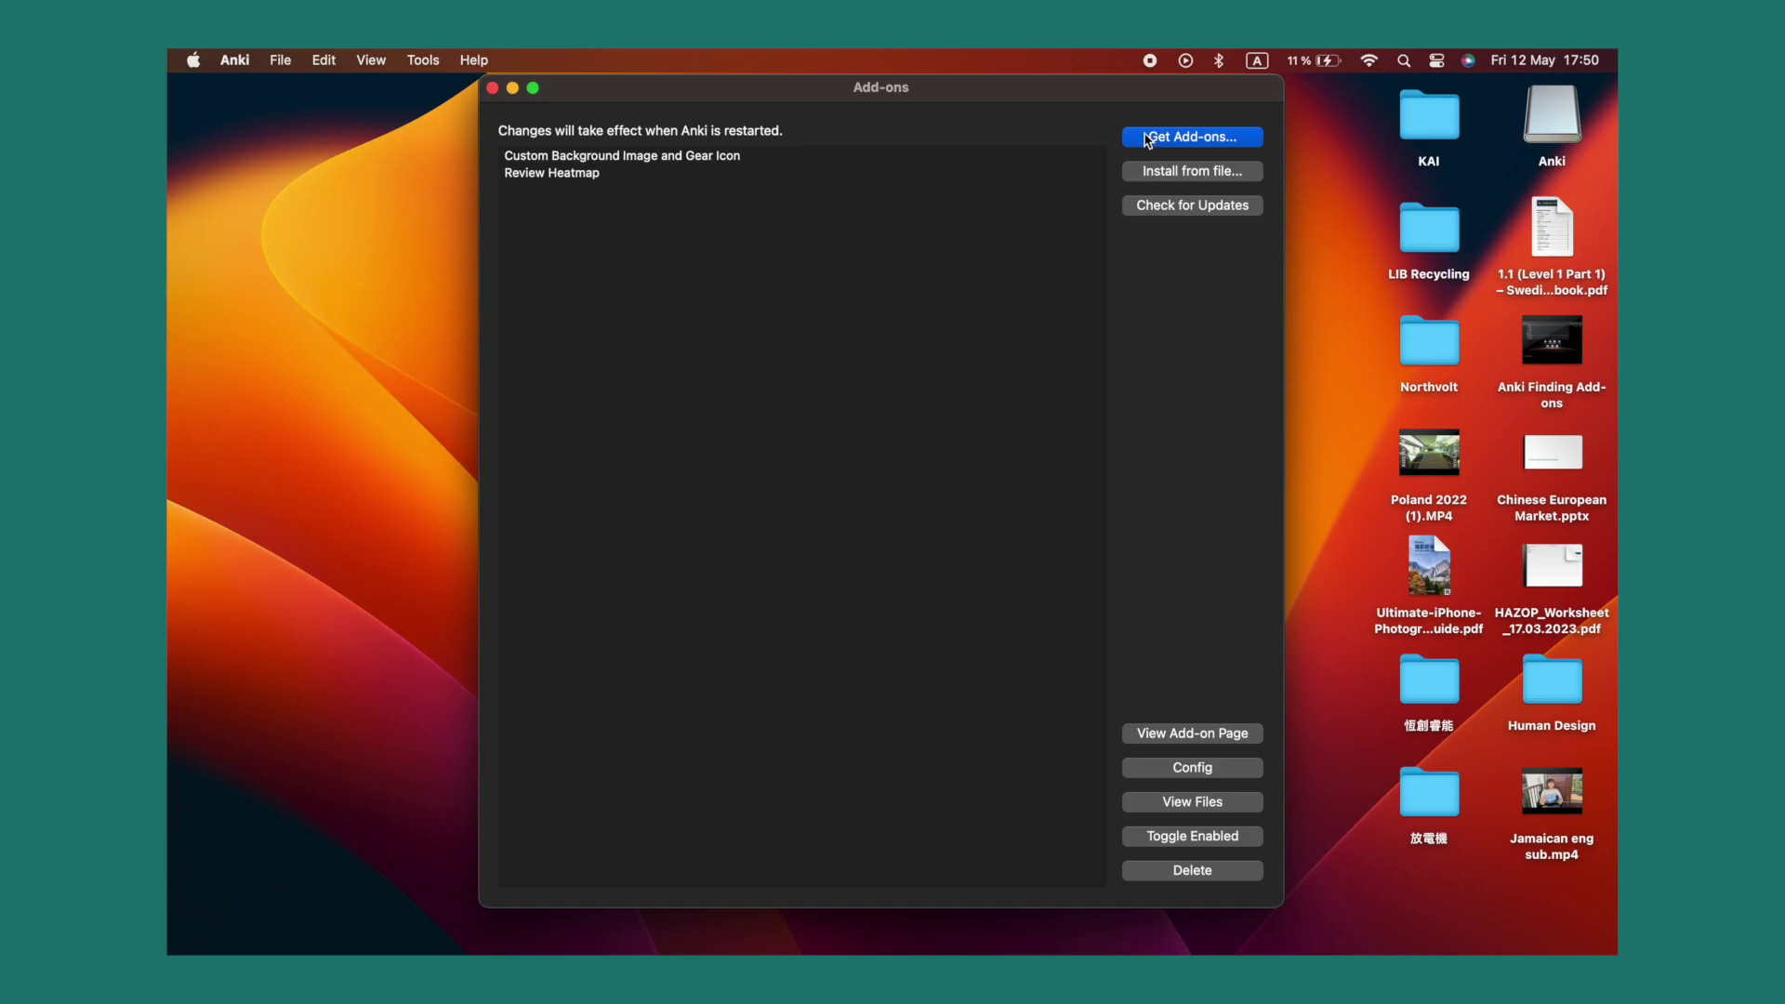
Attempt another Get Add-ons install and dismiss the invalid code error.
left_click(1153, 138)
left_click(1004, 594)
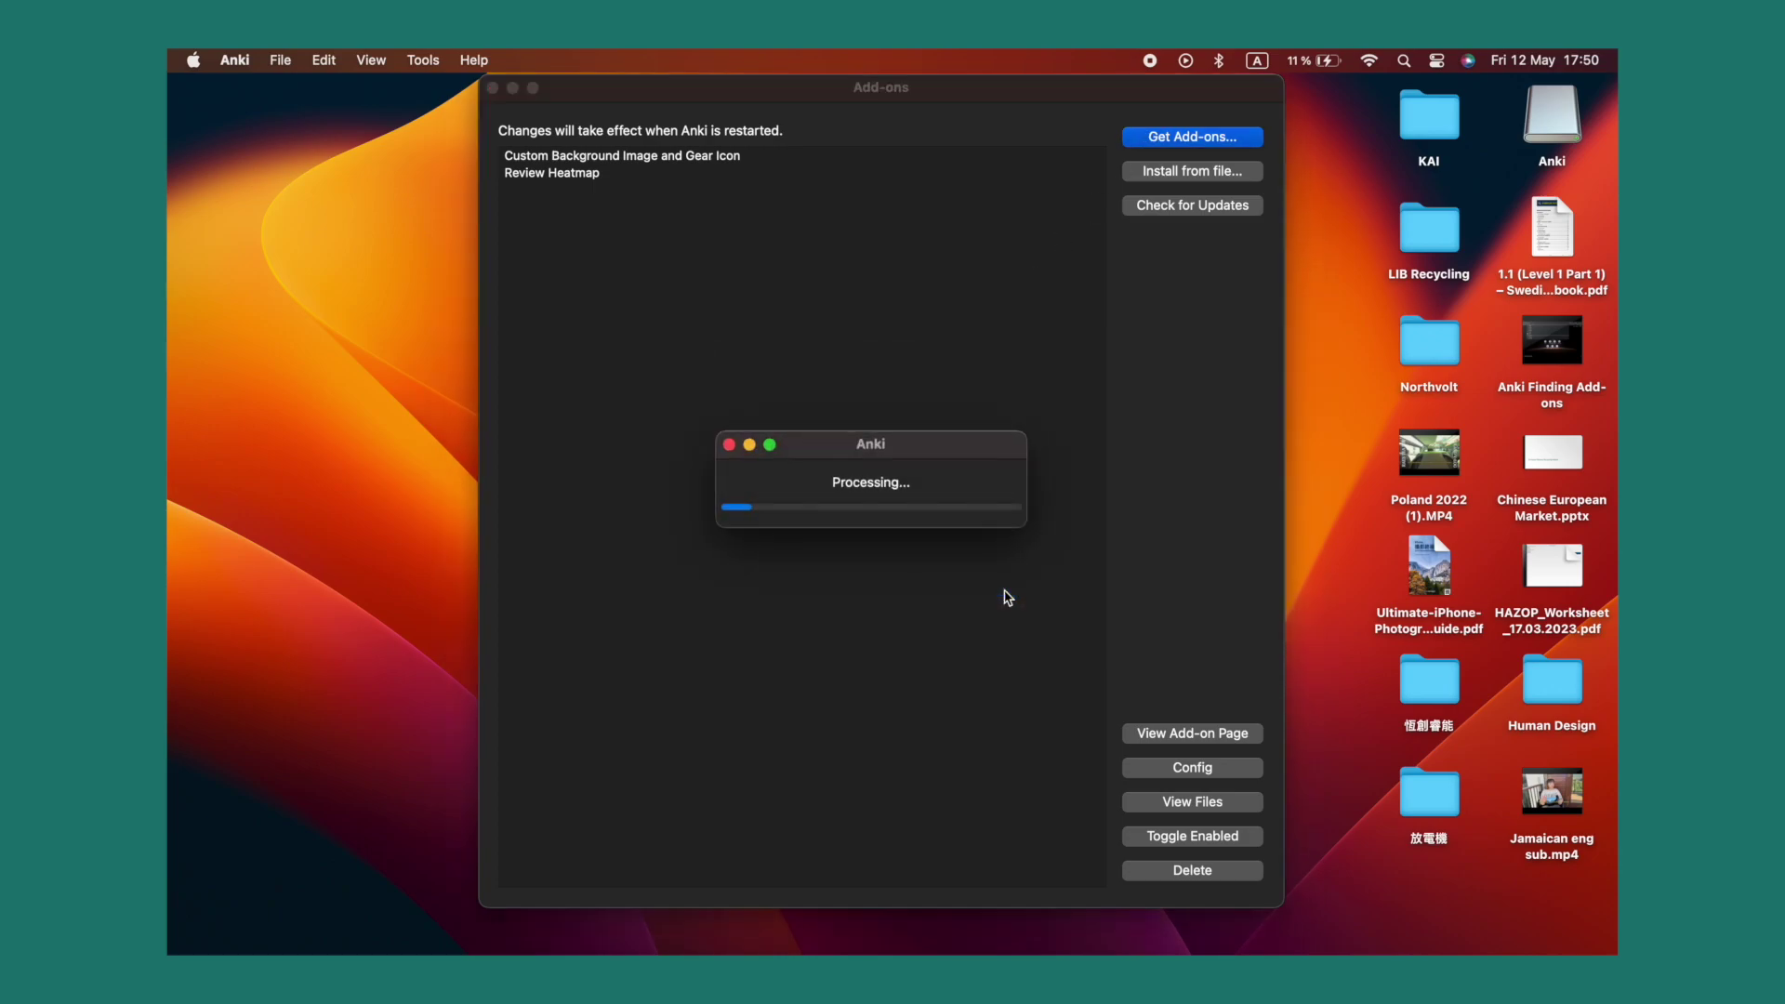
left_click(718, 361)
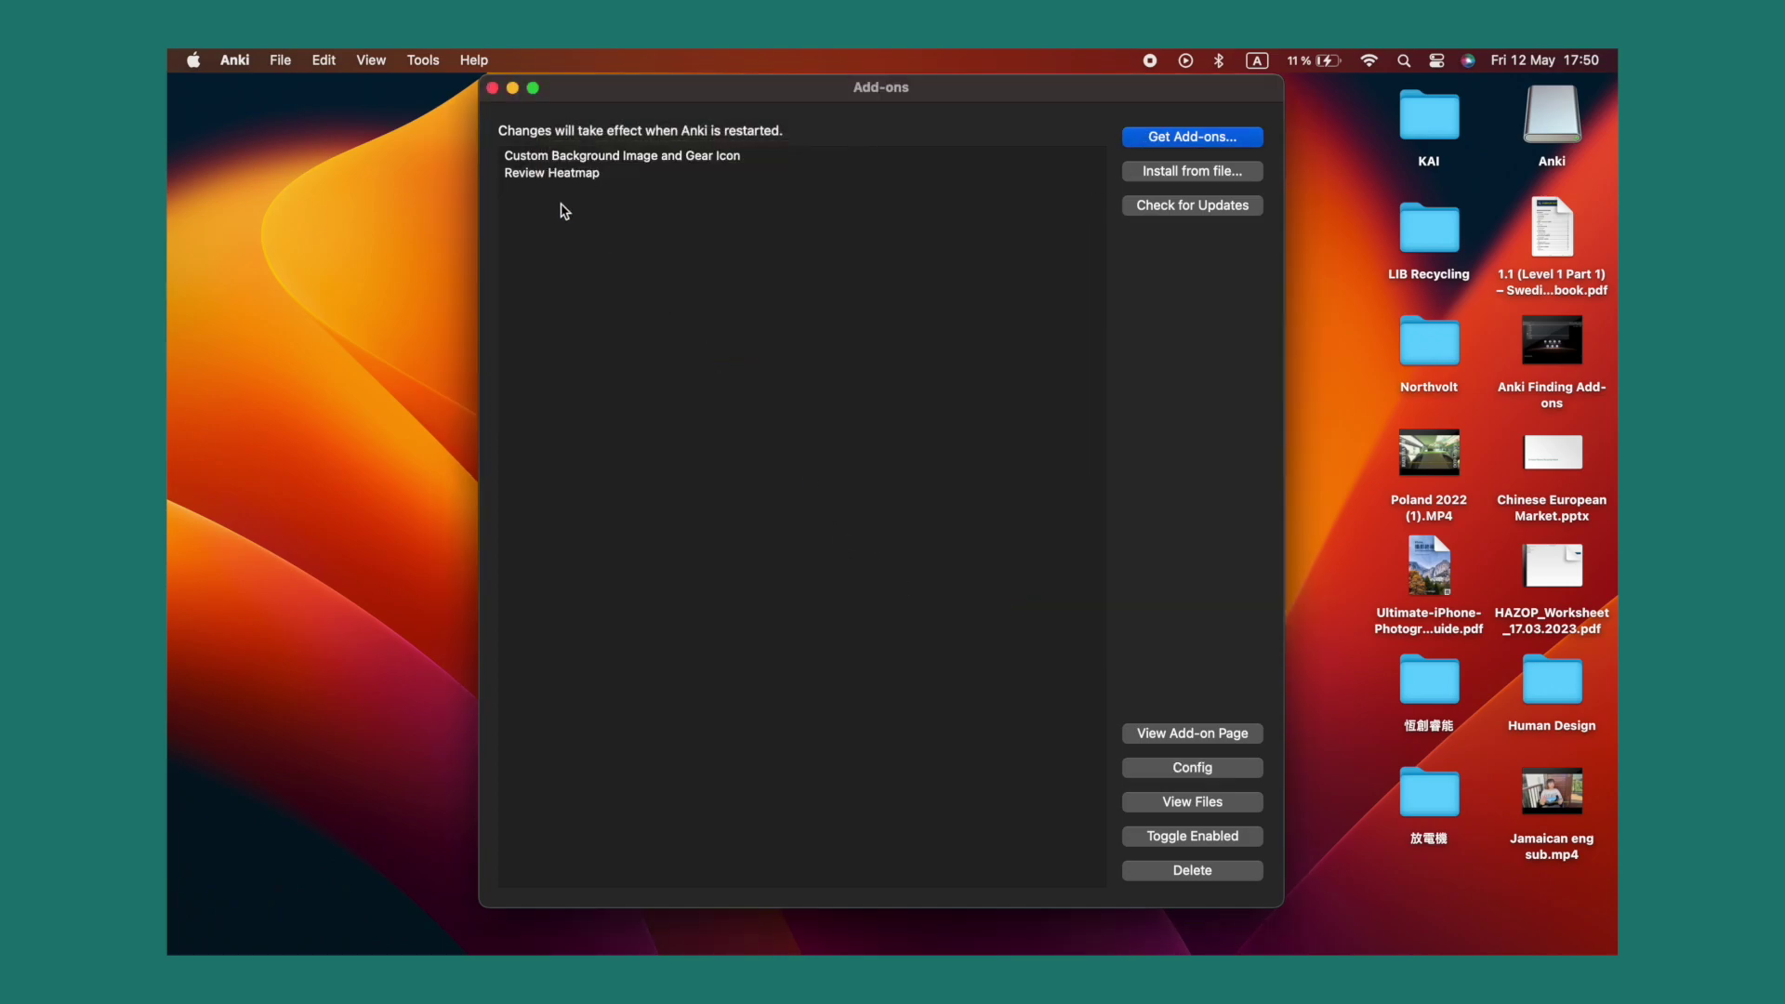
Close the add-ons manager and Anki, then relaunch Anki from Spotlight.
left_click(492, 89)
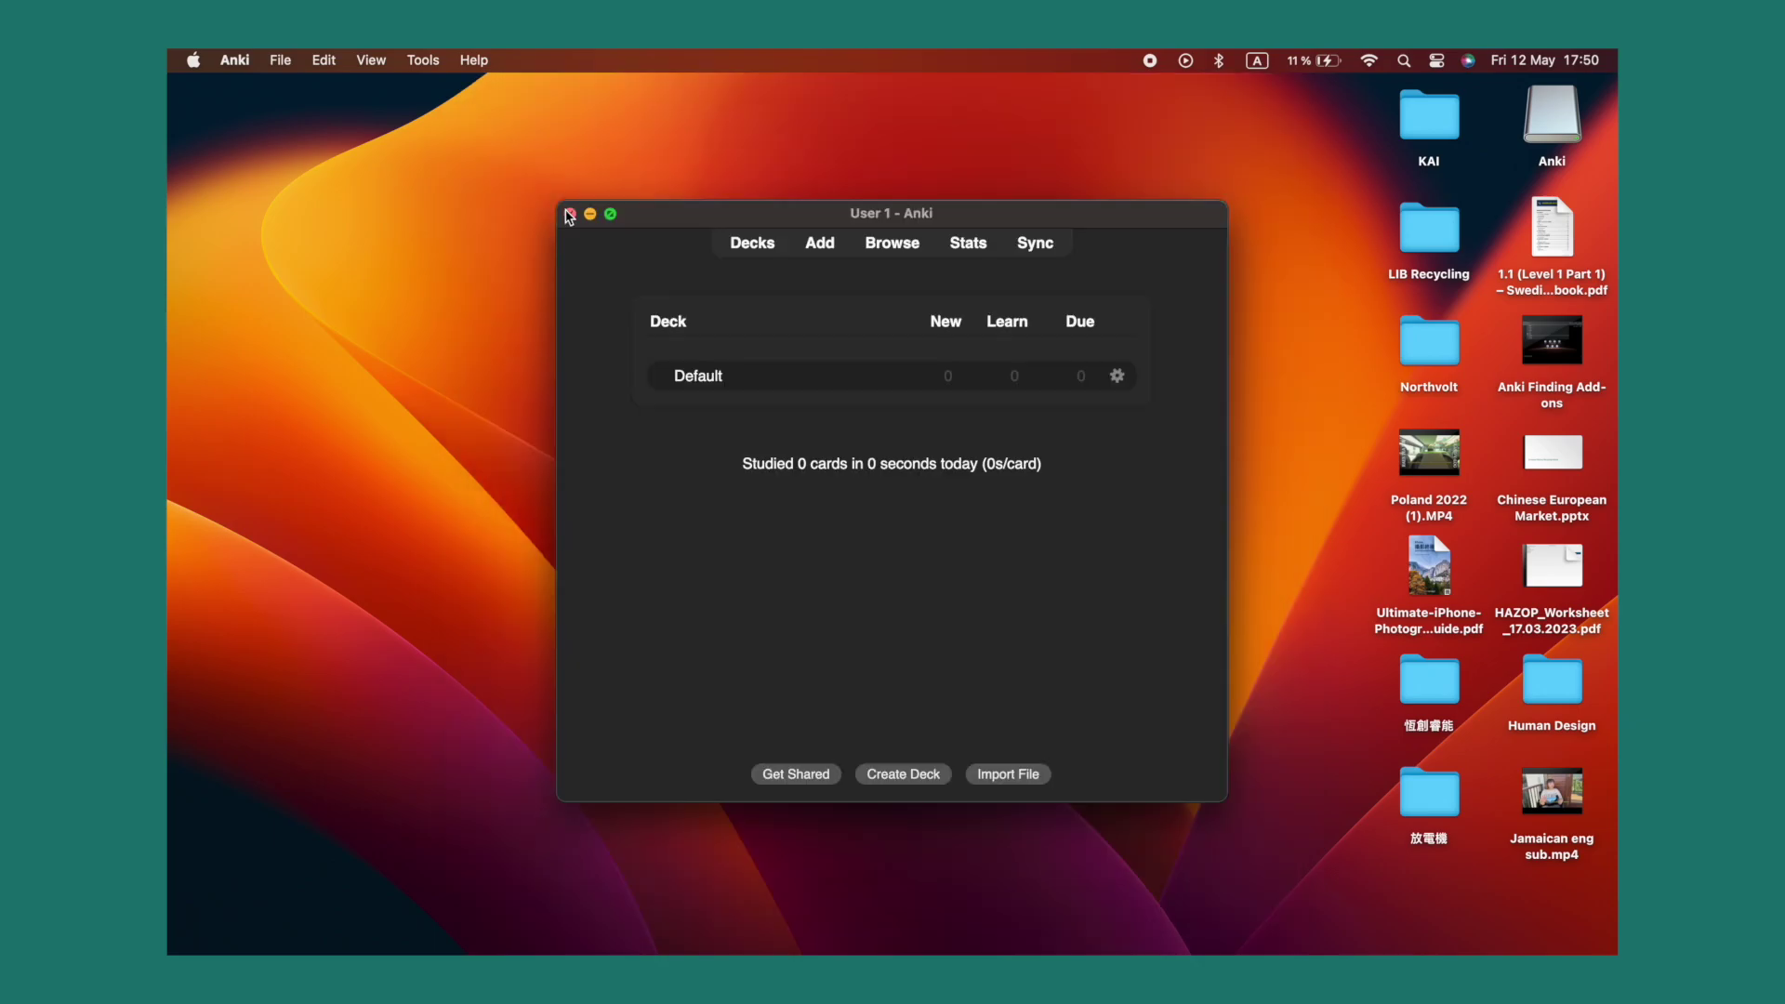
left_click(570, 214)
key("super+space")
key("Return")
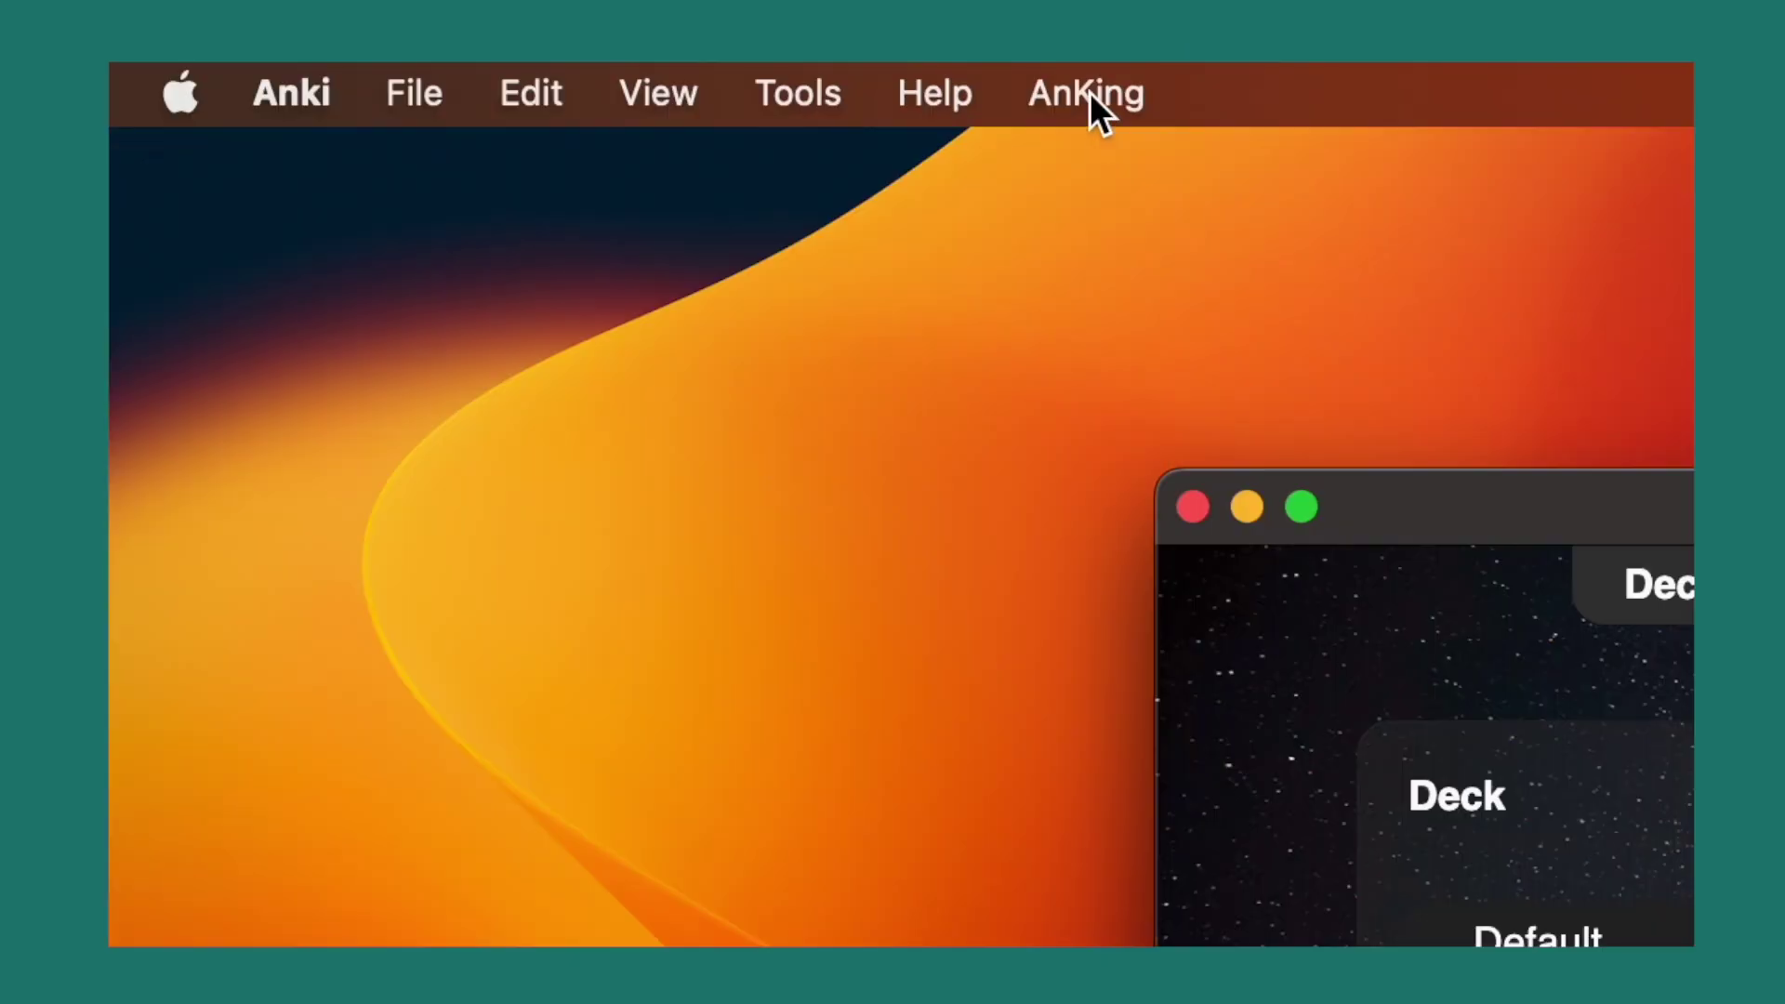
Open AnKing > Custom Background and Gear Icon settings and pick a brighter green colour.
left_click(531, 60)
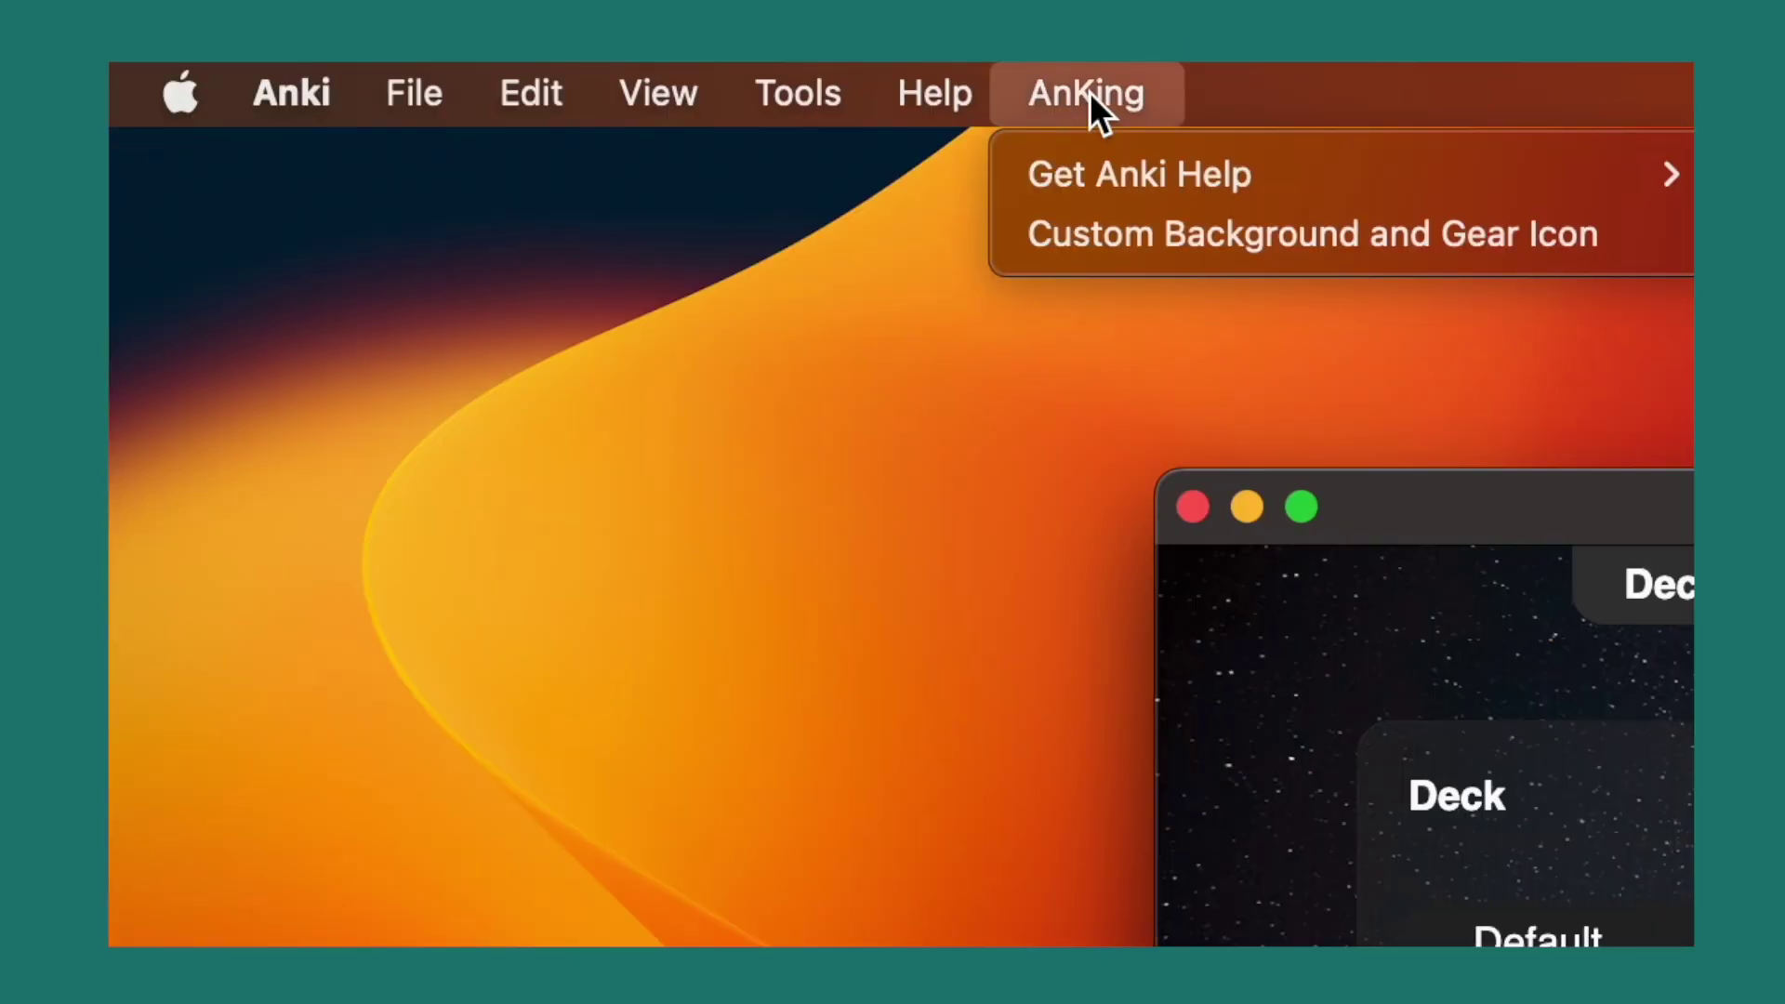
left_click(1199, 237)
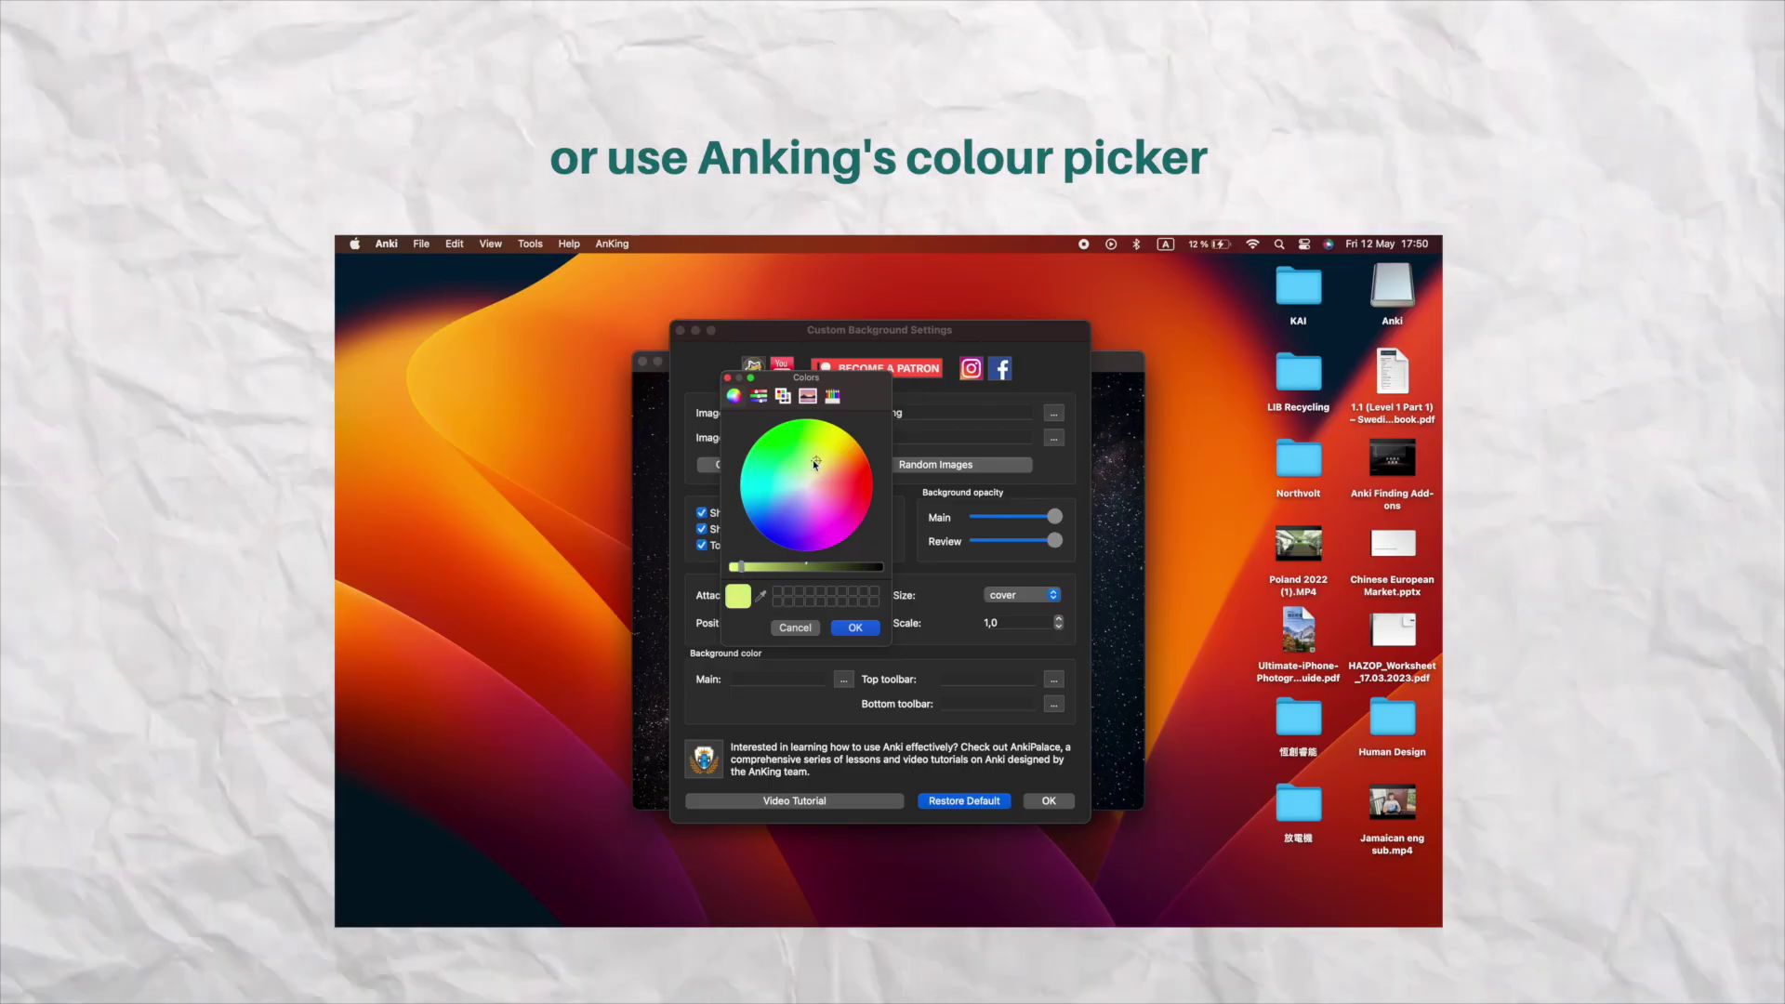
left_click(813, 445)
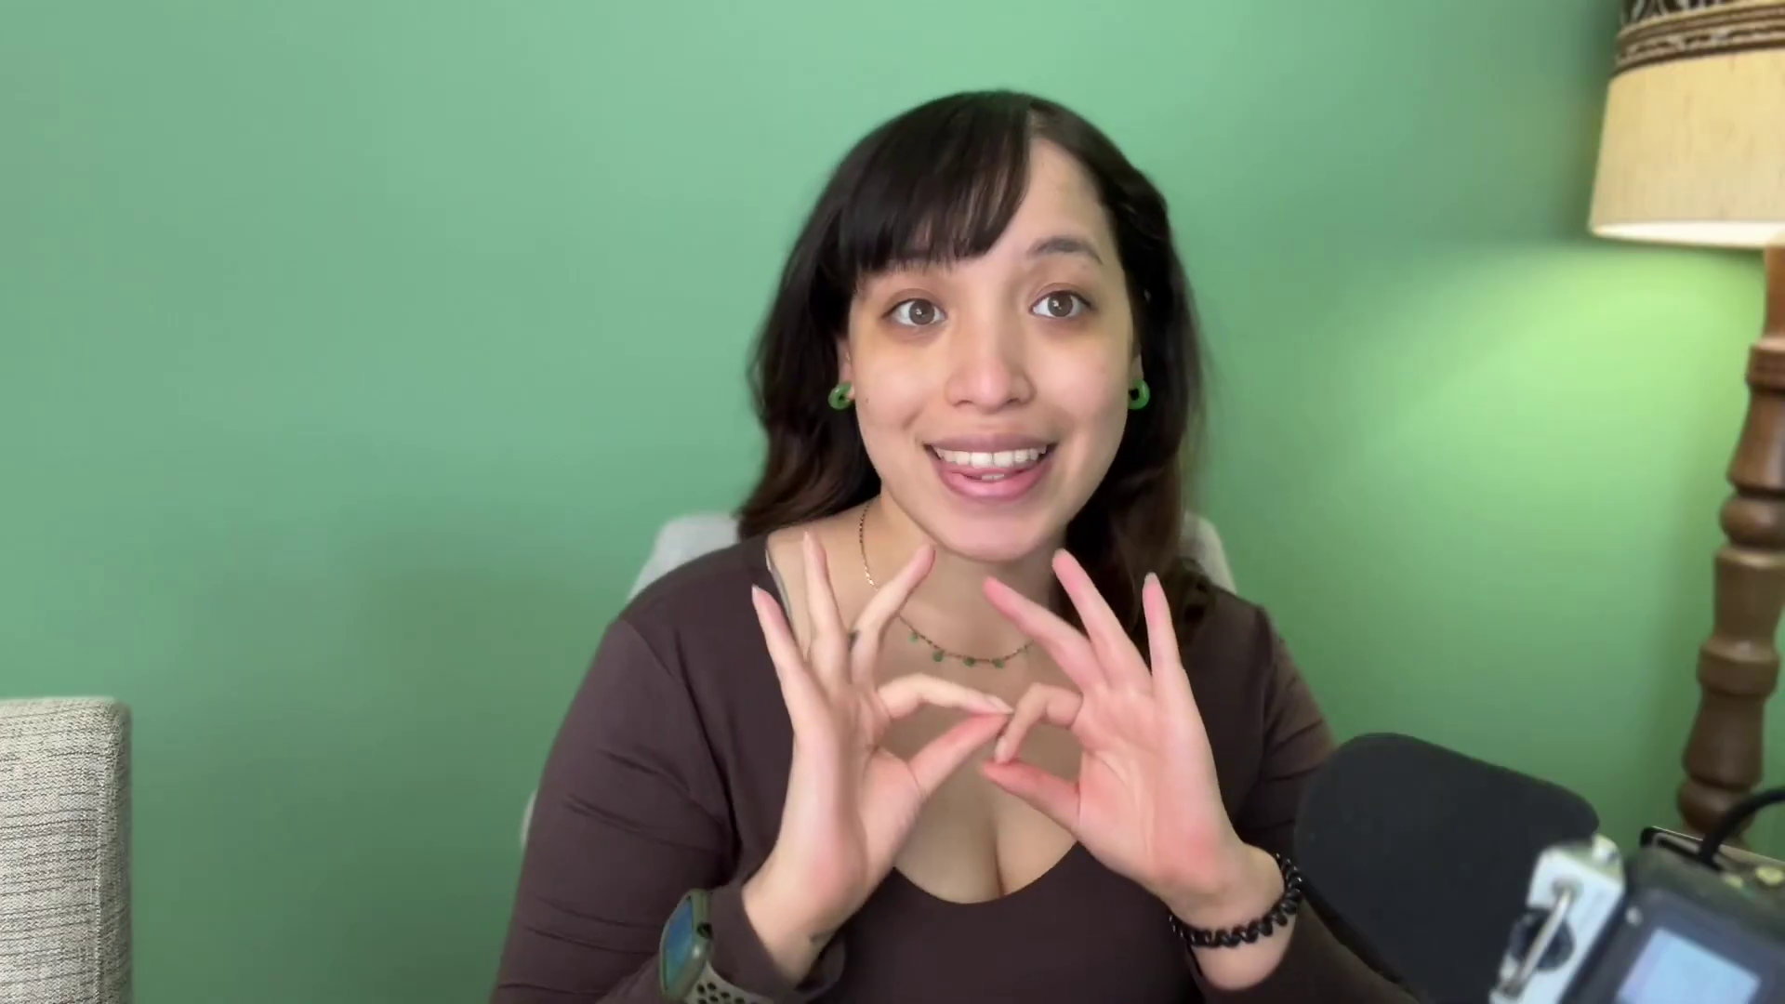